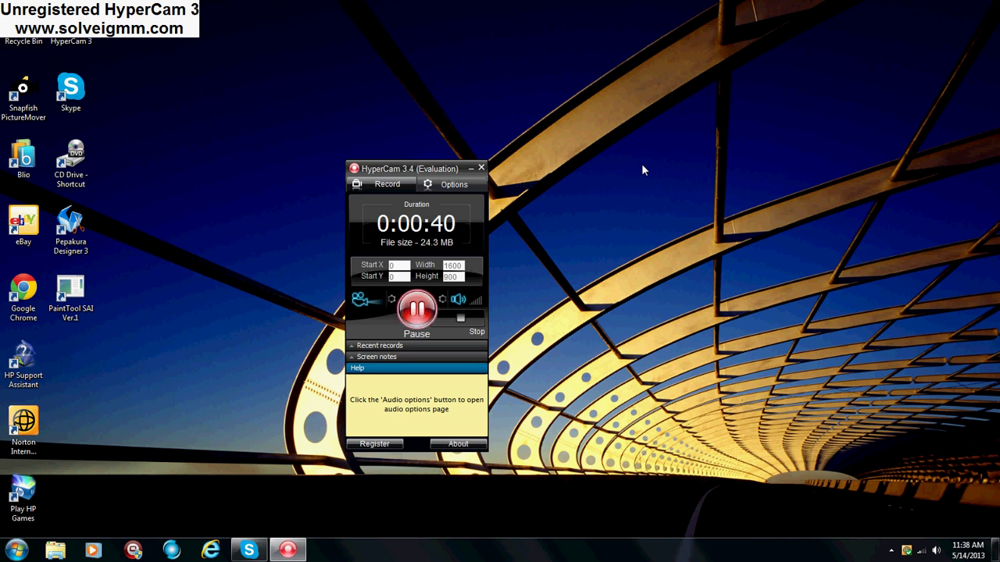
- Move the HyperCam 3 recorder window aside toward the top-right of the screen
left_click_drag(448, 167, 886, 61)
- Minimize HyperCam and launch Google Chrome from its desktop icon
left_click(952, 56)
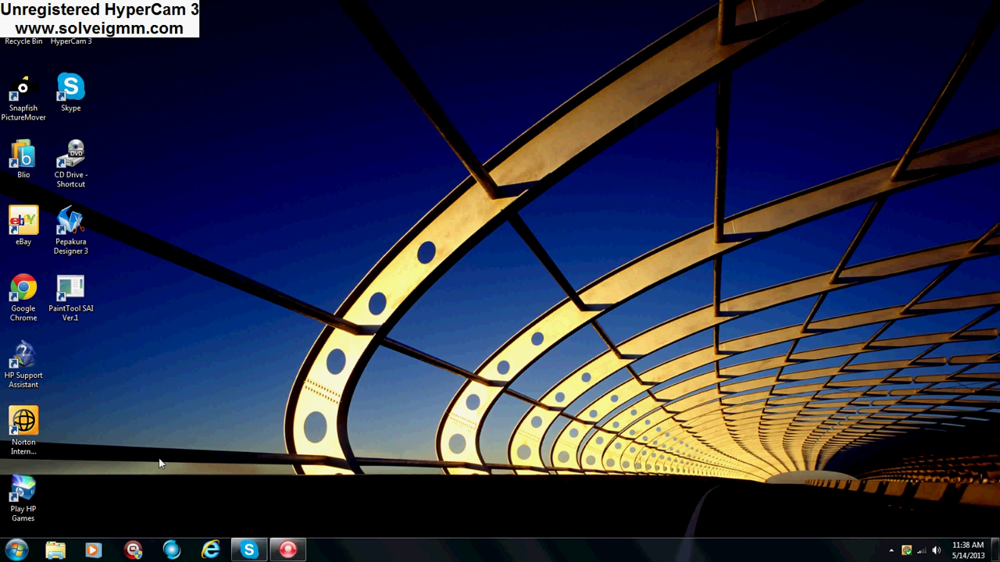
left_click(25, 310)
double_click(26, 311)
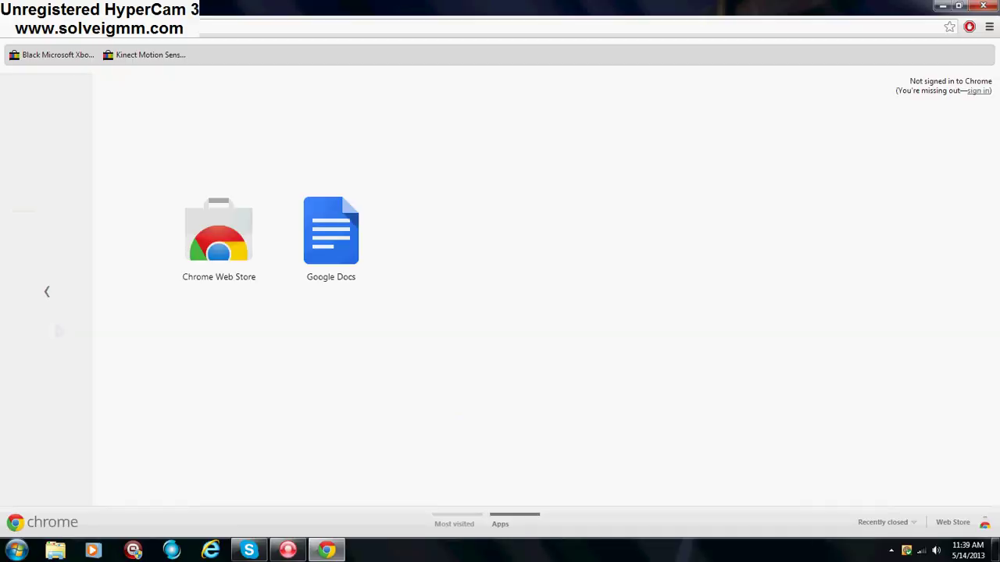
- Load the Google home page and enter 'Pepakura Designer' in the search box
type("goo")
key("Return")
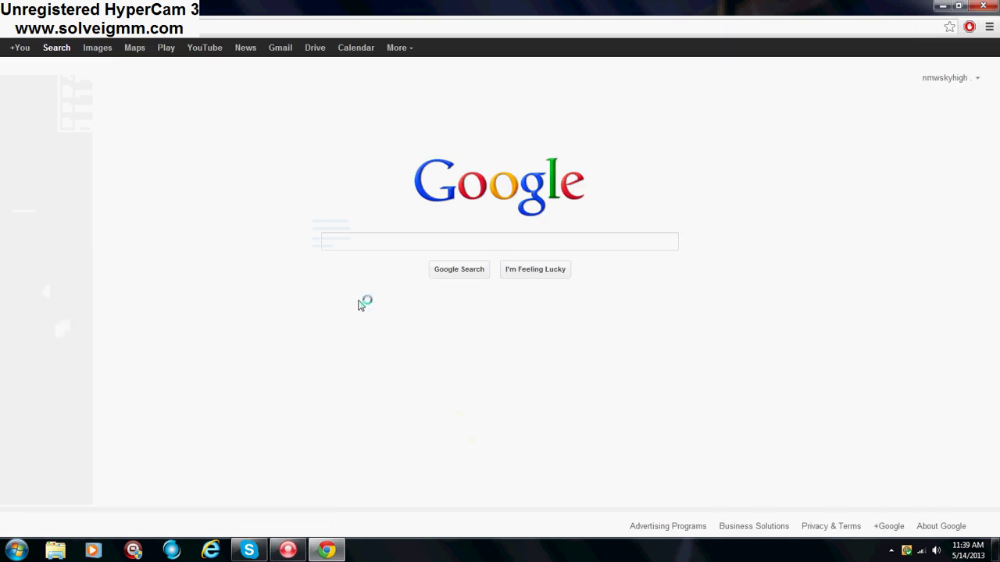
left_click(373, 245)
type("Pep")
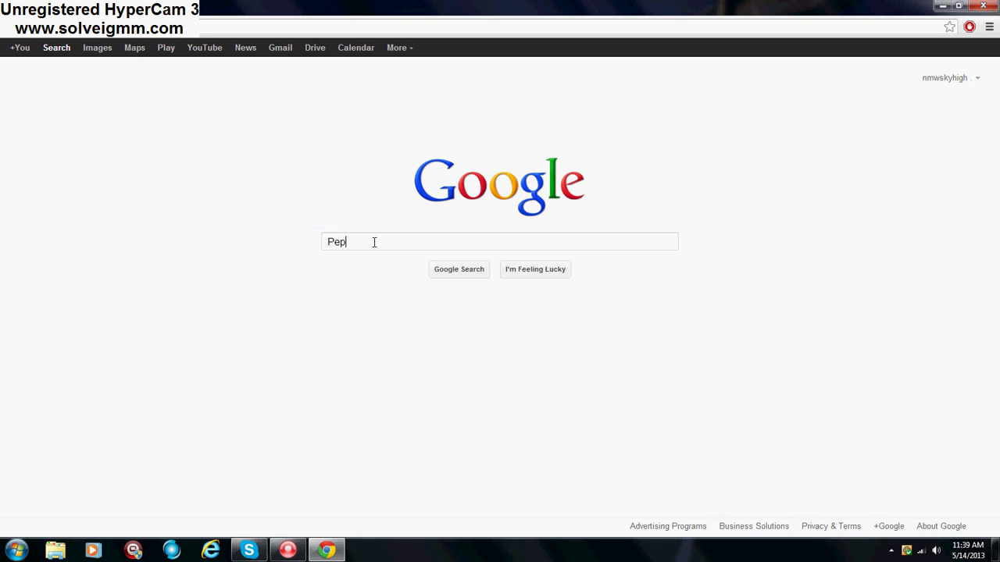
type("akura Designer")
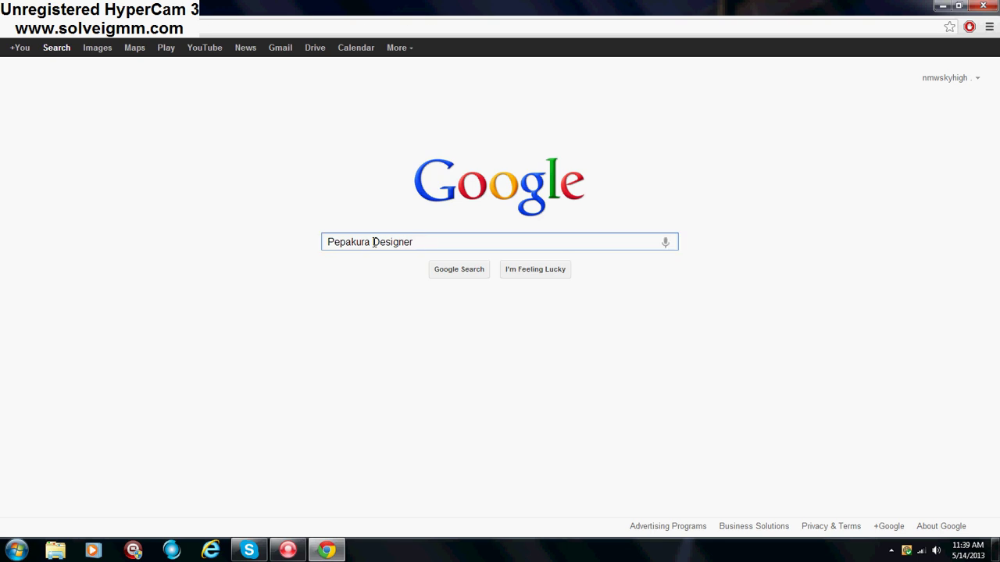
- Search for Pepakura Designer and open the official Tamasoft site from the first result
key("Return")
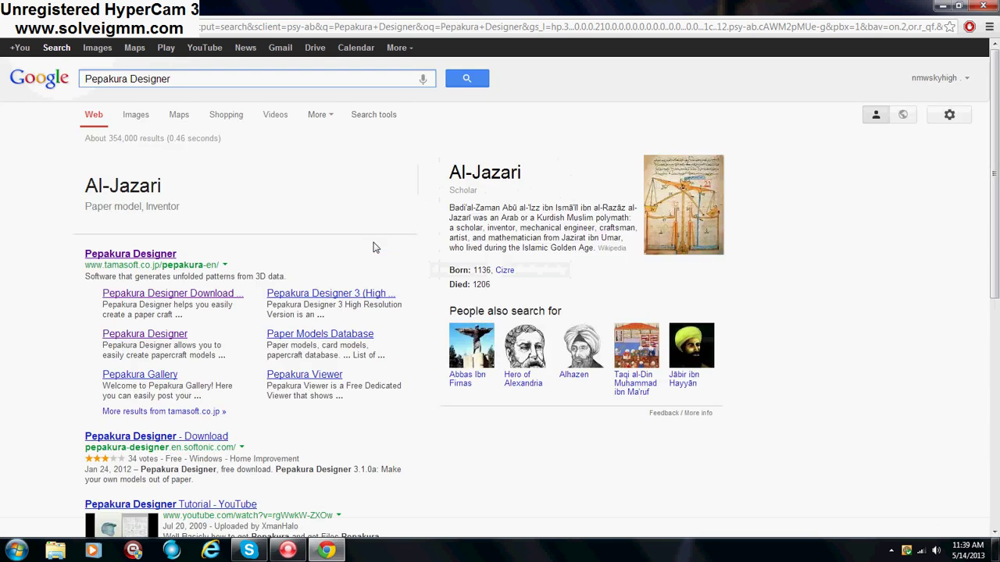
left_click(123, 265)
left_click_drag(123, 265, 202, 265)
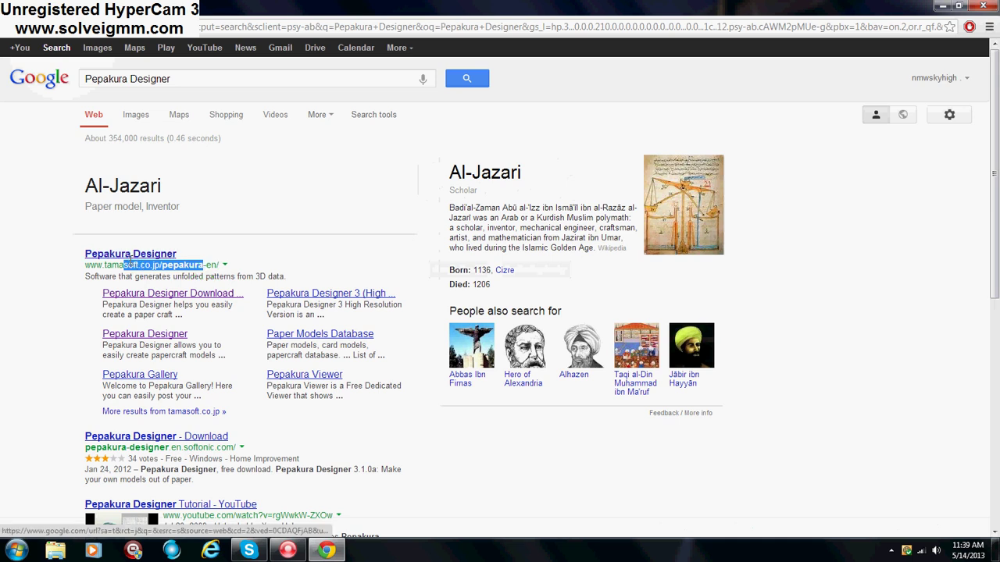
left_click(132, 257)
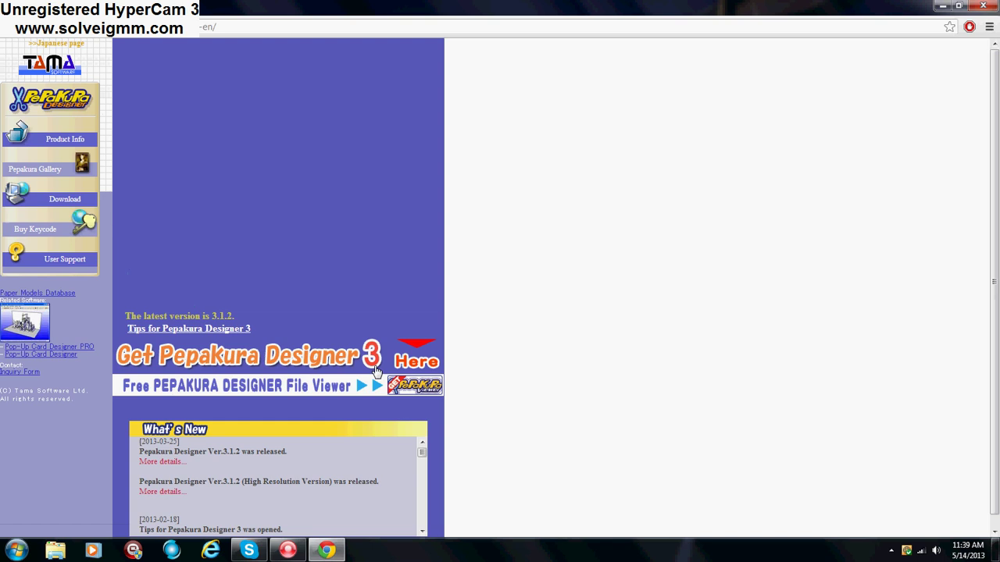
- Go to the Pepakura Designer 3 download page showing the Ver.3.1.2 installer (4.4MB)
left_click(419, 361)
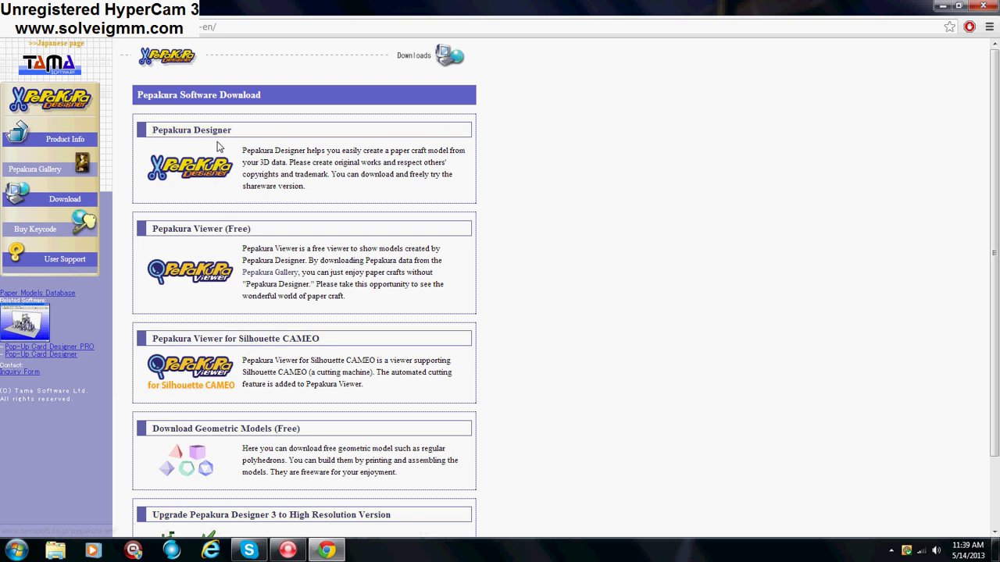
left_click(229, 164)
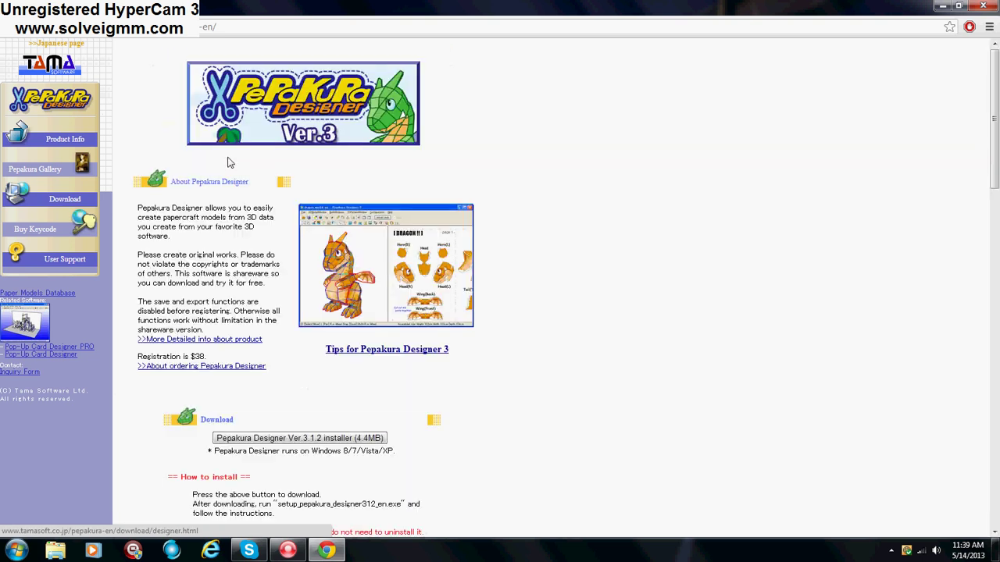
scroll(334, 255, "down", 2)
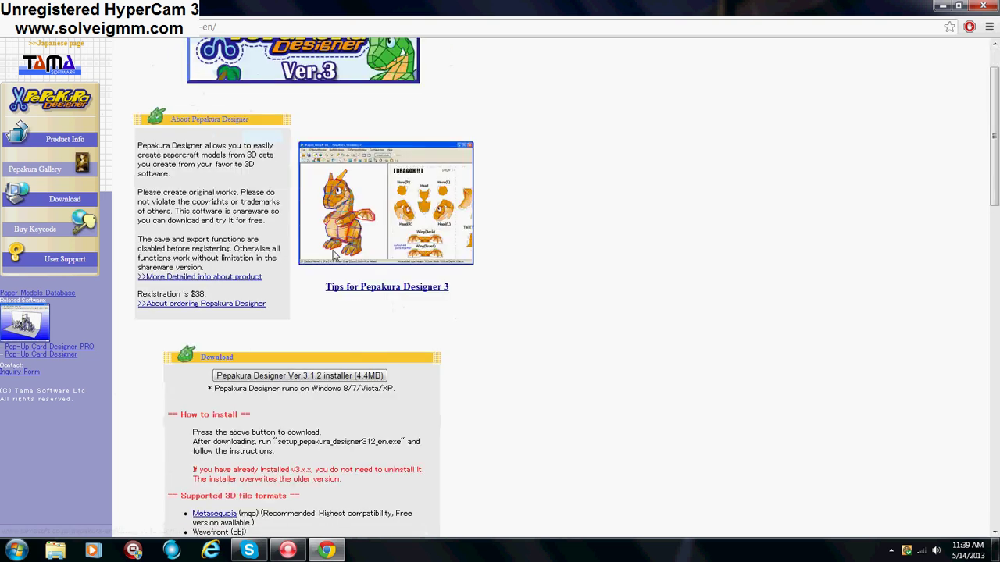
scroll(333, 255, "down", 5)
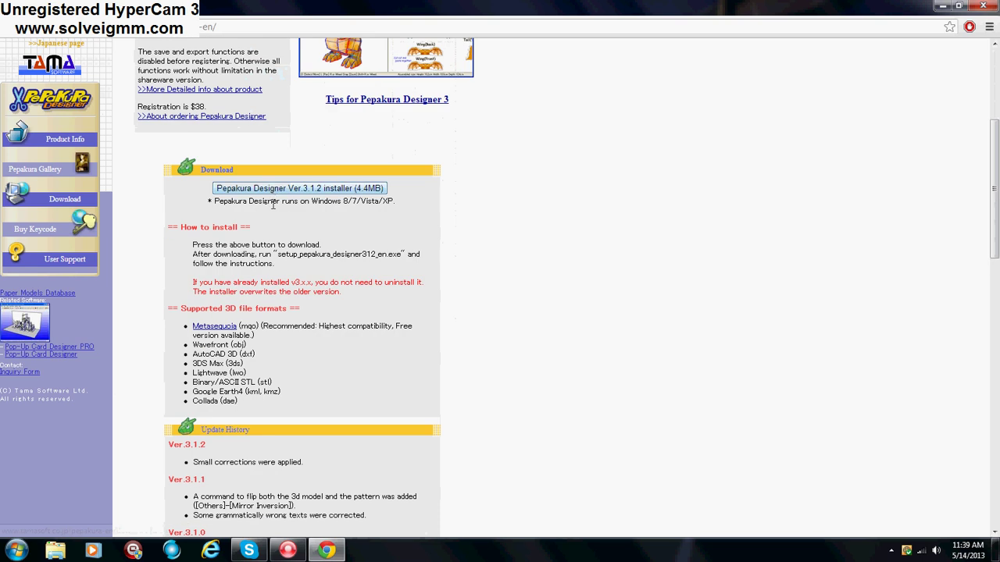
scroll(268, 259, "down", 10)
scroll(266, 293, "up", 16)
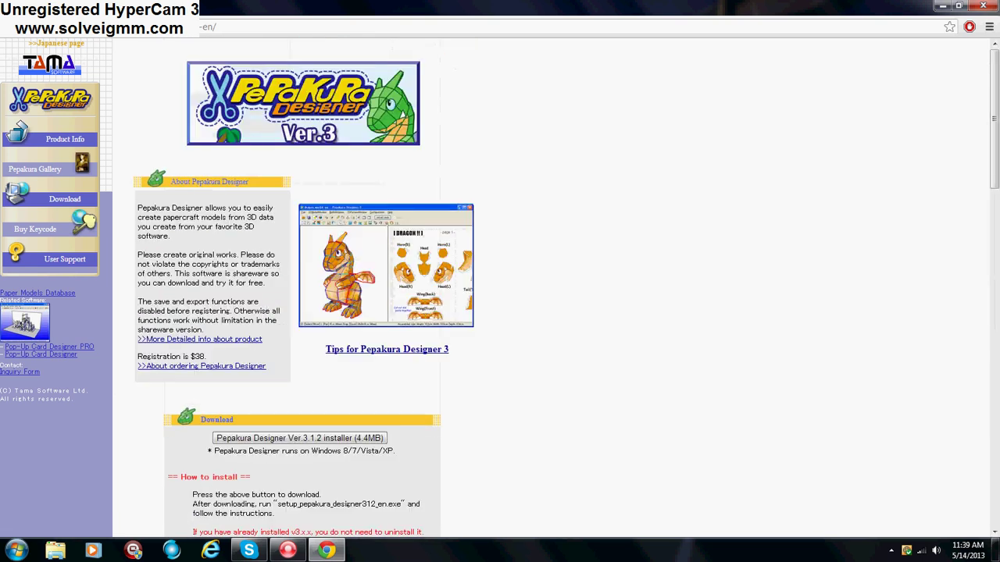
- In a new tab, search Google for 'Halo armor pepakura' and highlight the Halo Costuming Wiki result
key("ctrl+t")
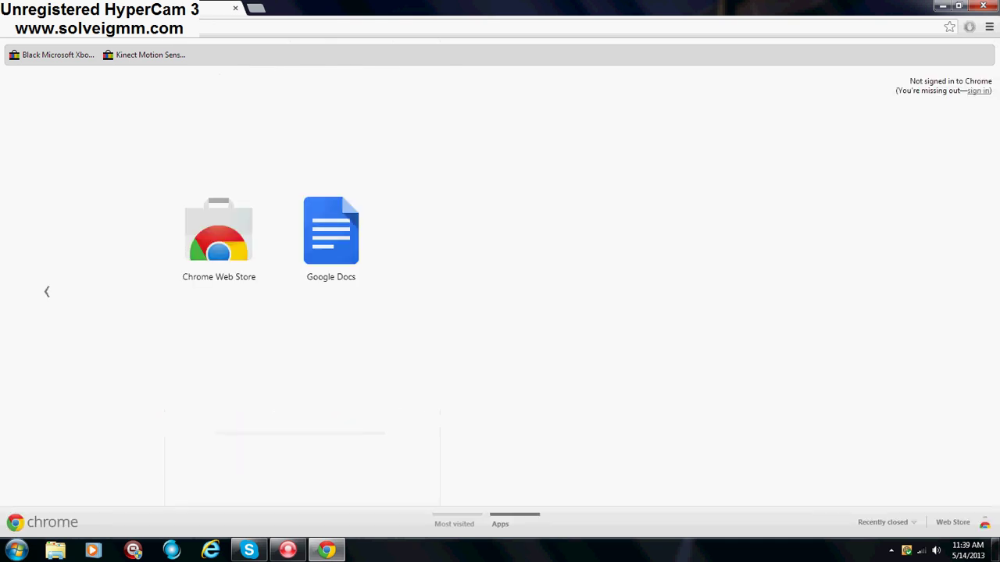
type("go")
key("Return")
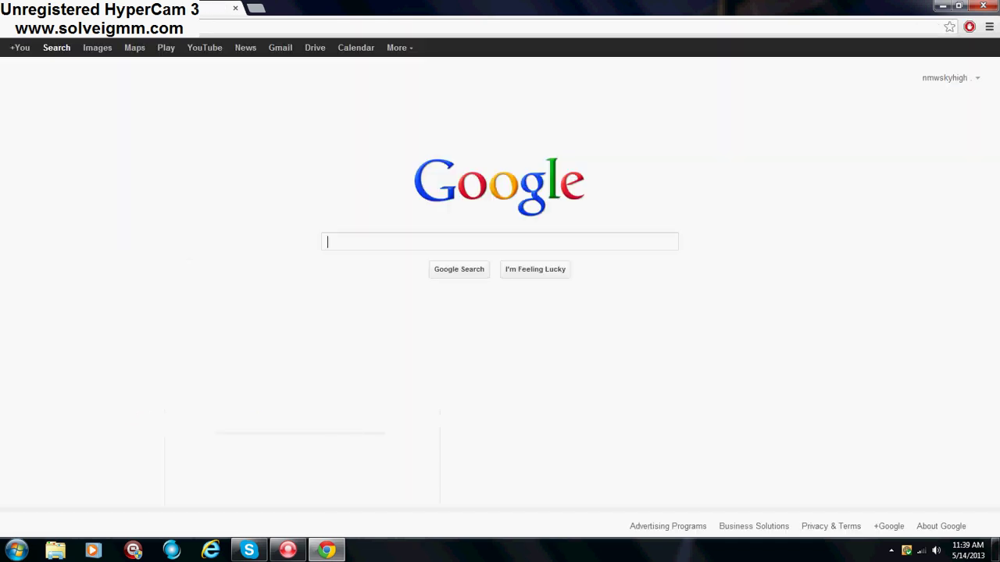
type("Halo")
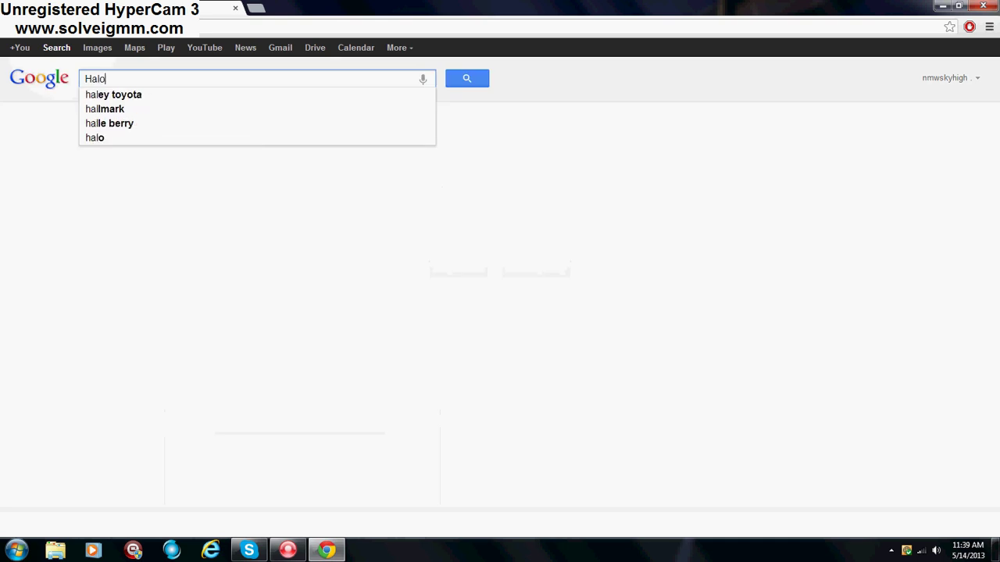
type(" armor pe")
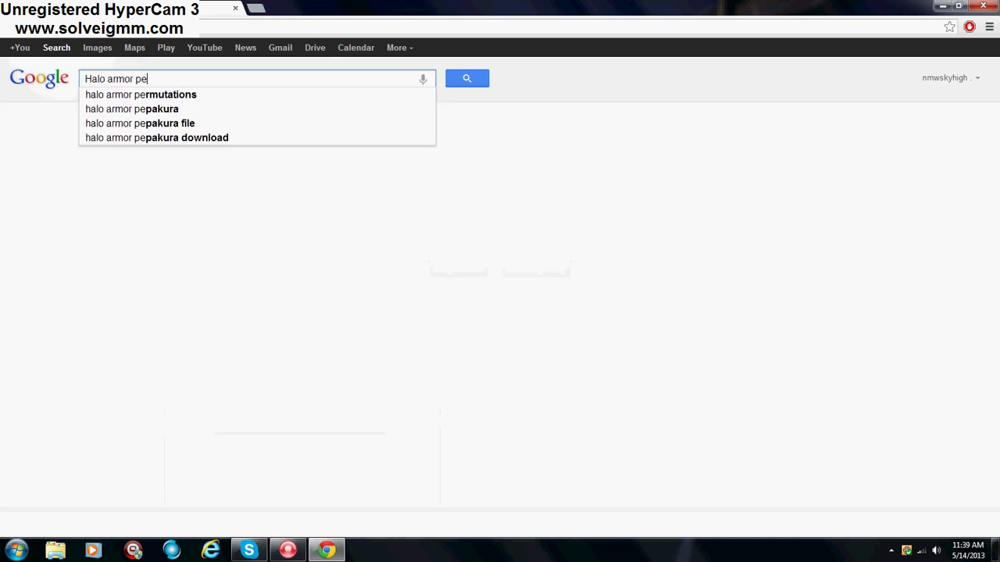
type("pakura")
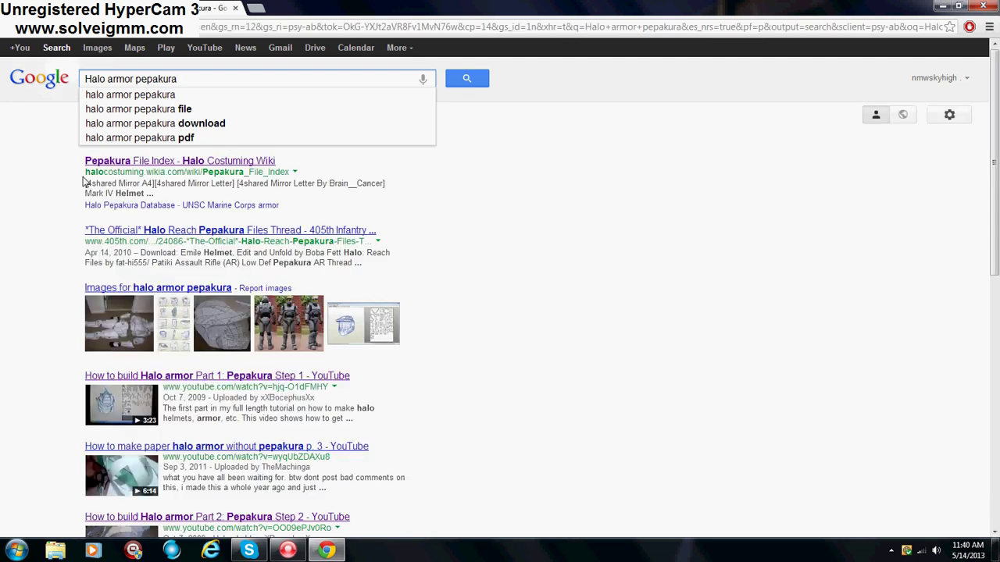
left_click_drag(87, 173, 287, 171)
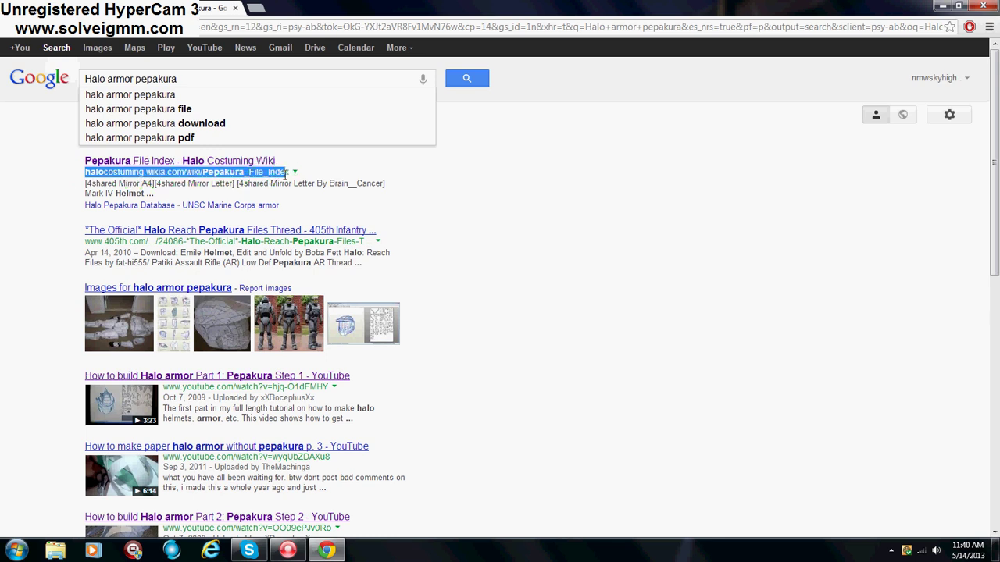
- Open the Halo Costuming Wiki Pepakura File Index and scroll down to the Mark VI High Detail parts
left_click(222, 163)
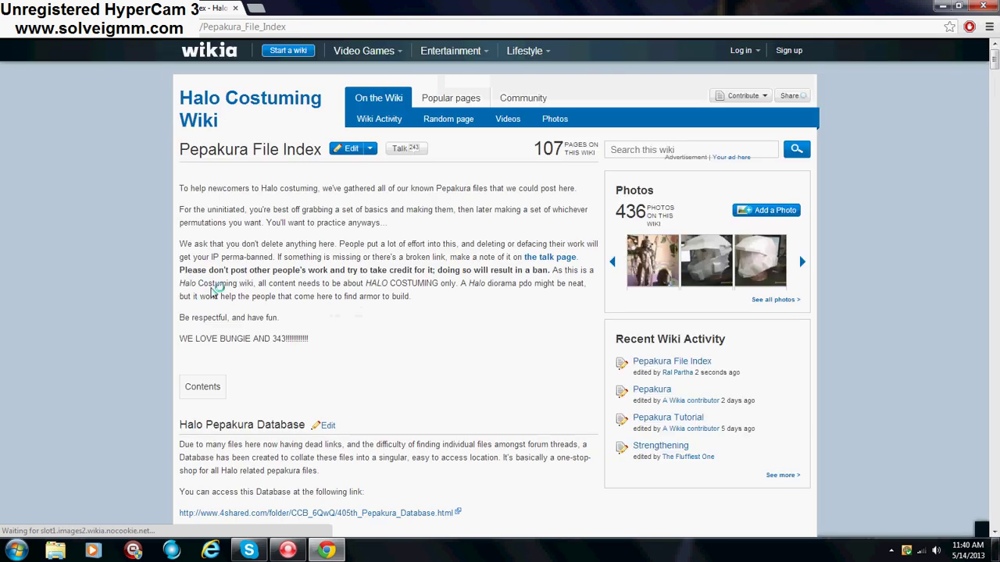
scroll(374, 196, "down", 4)
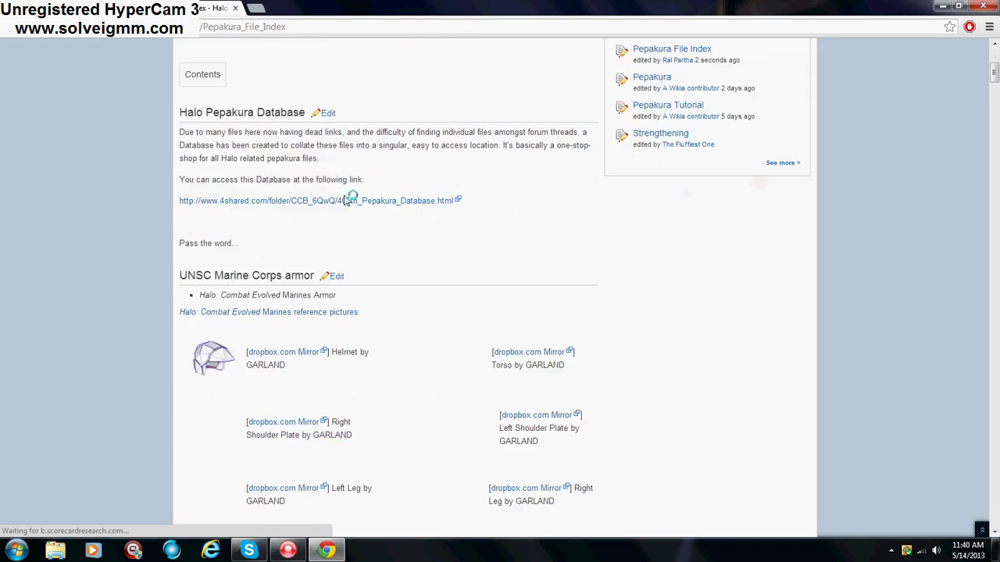
scroll(344, 226, "down", 3)
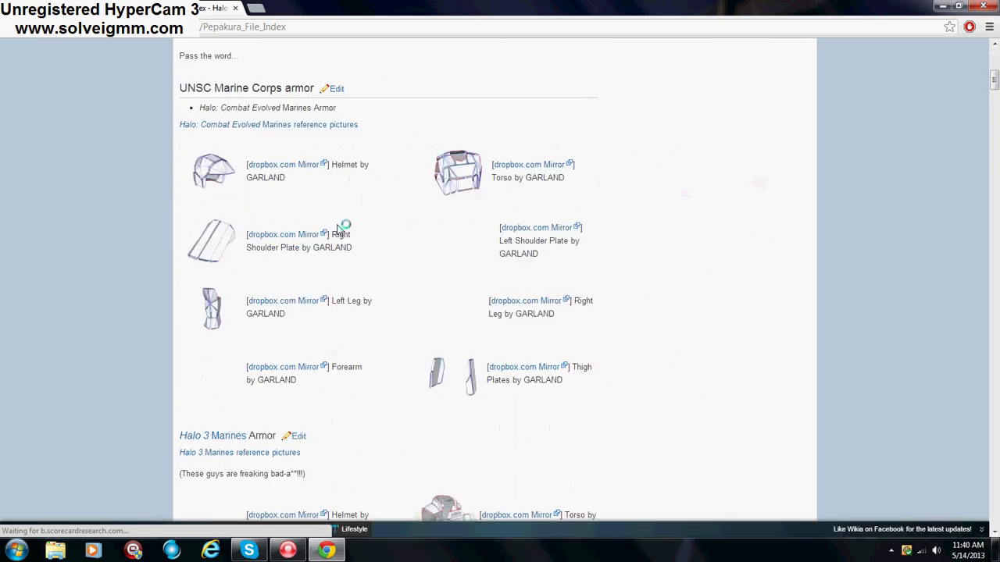
scroll(438, 275, "down", 3)
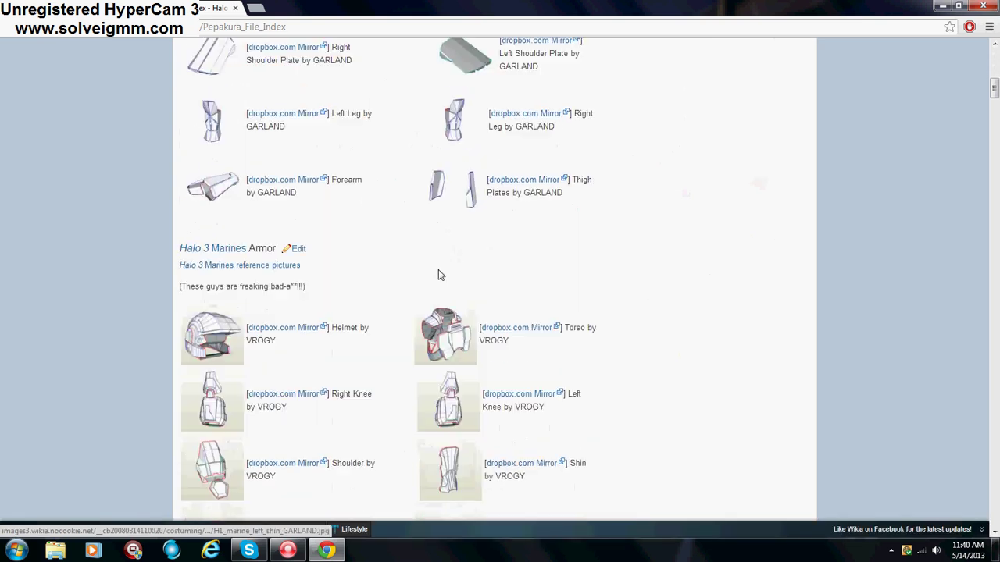
scroll(437, 275, "down", 2)
scroll(282, 258, "down", 2)
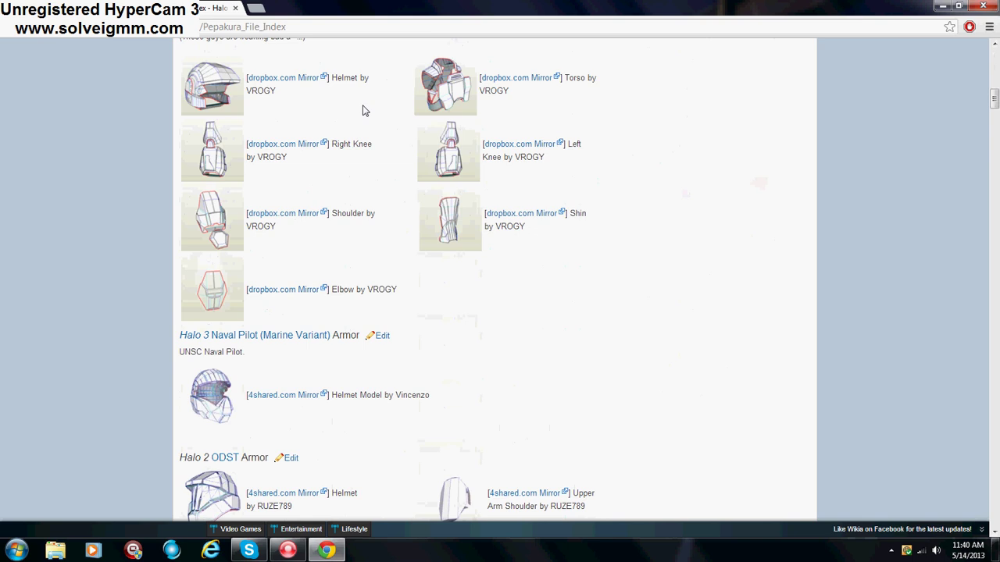
scroll(363, 111, "down", 3)
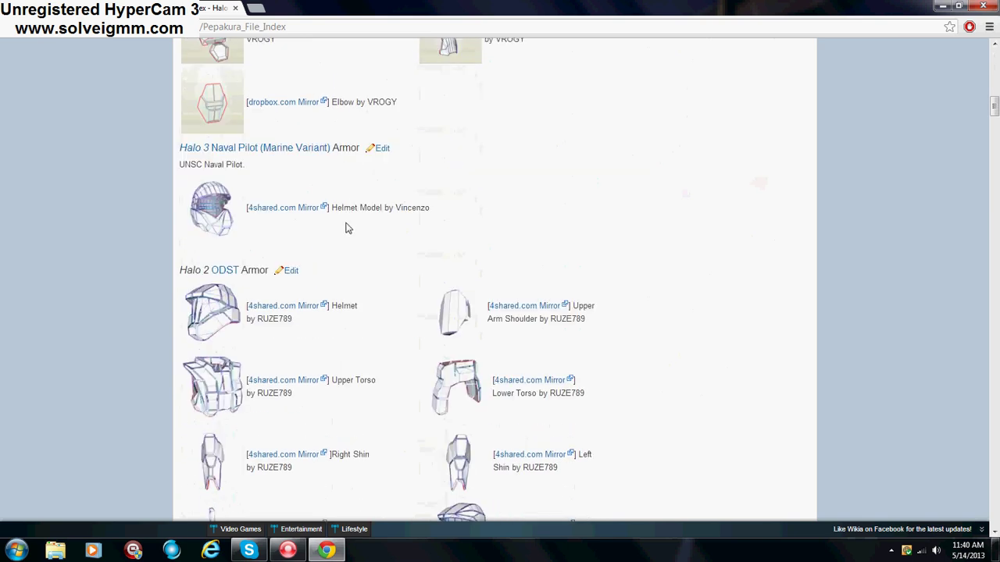
scroll(348, 228, "down", 2)
scroll(317, 205, "down", 3)
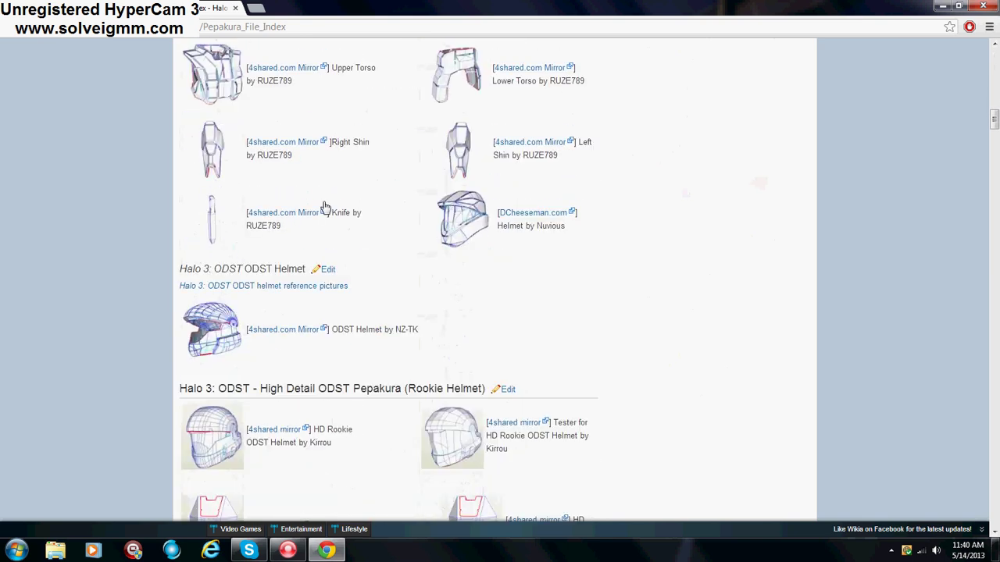
scroll(326, 206, "down", 4)
scroll(325, 206, "down", 4)
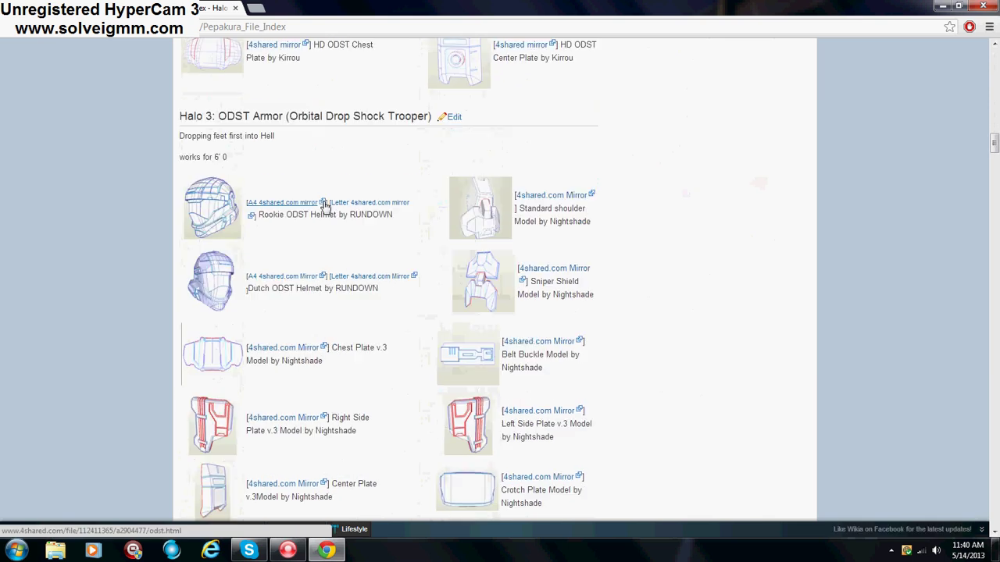
scroll(326, 207, "down", 5)
scroll(325, 207, "down", 6)
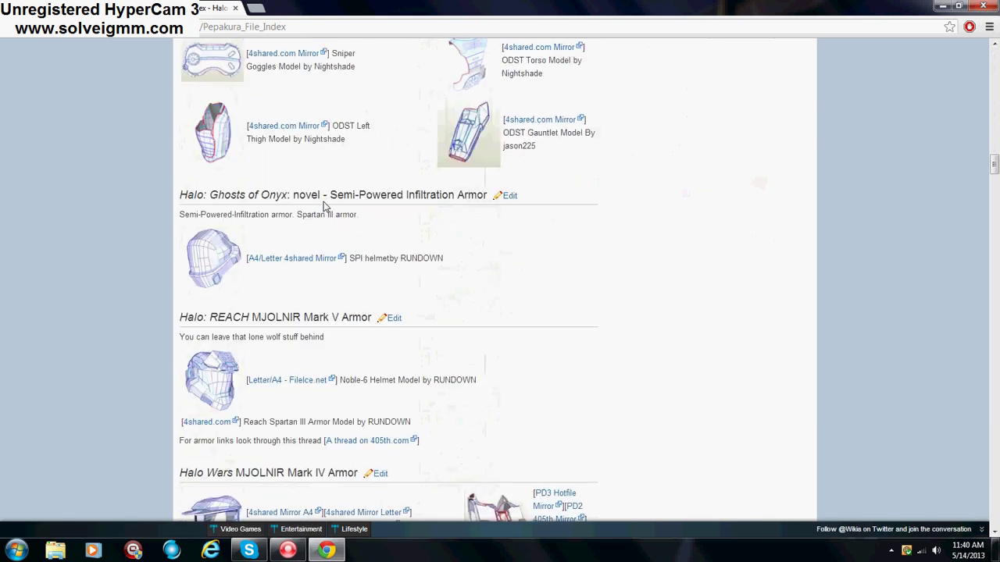
scroll(326, 206, "down", 2)
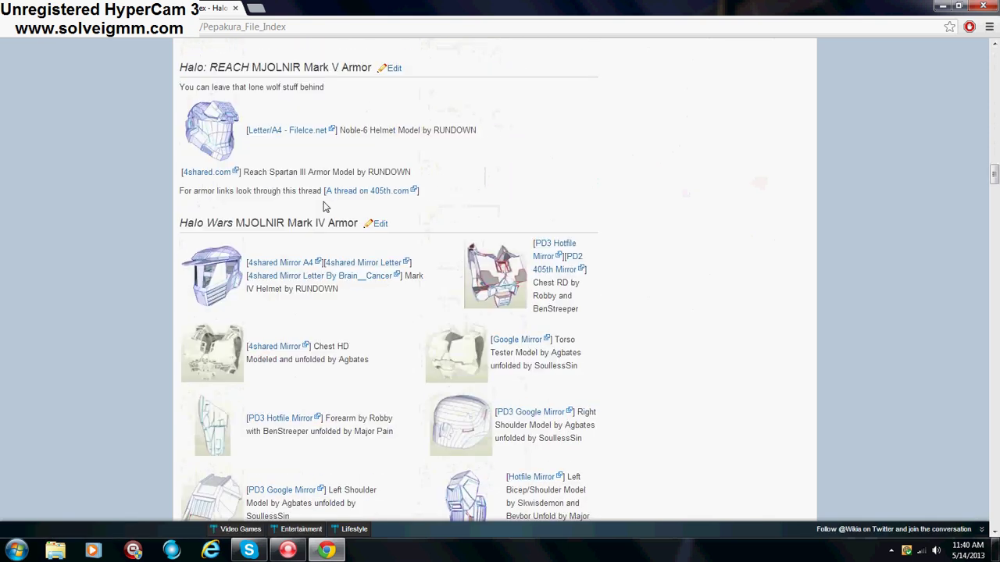
scroll(326, 205, "down", 2)
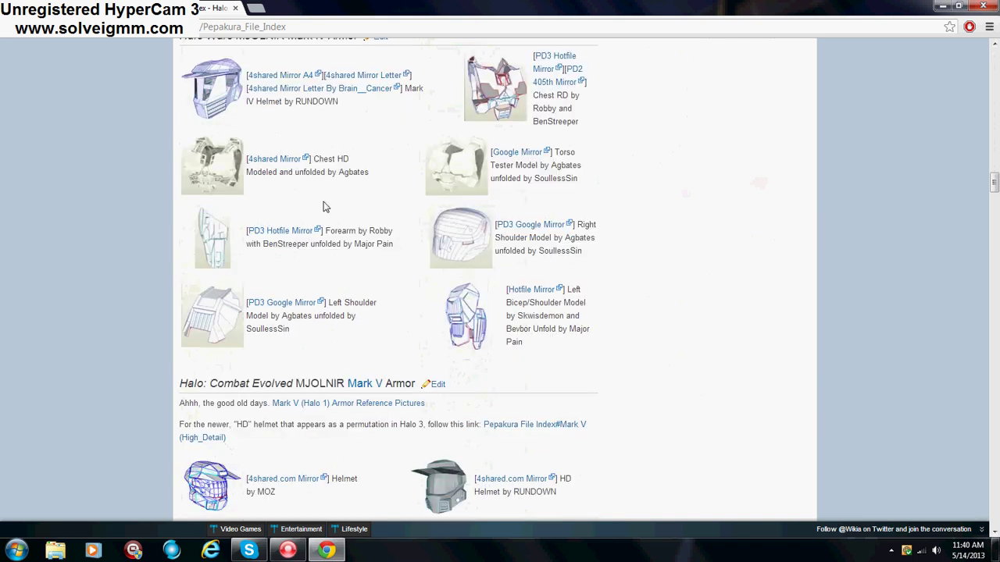
scroll(325, 206, "down", 1)
scroll(326, 207, "down", 3)
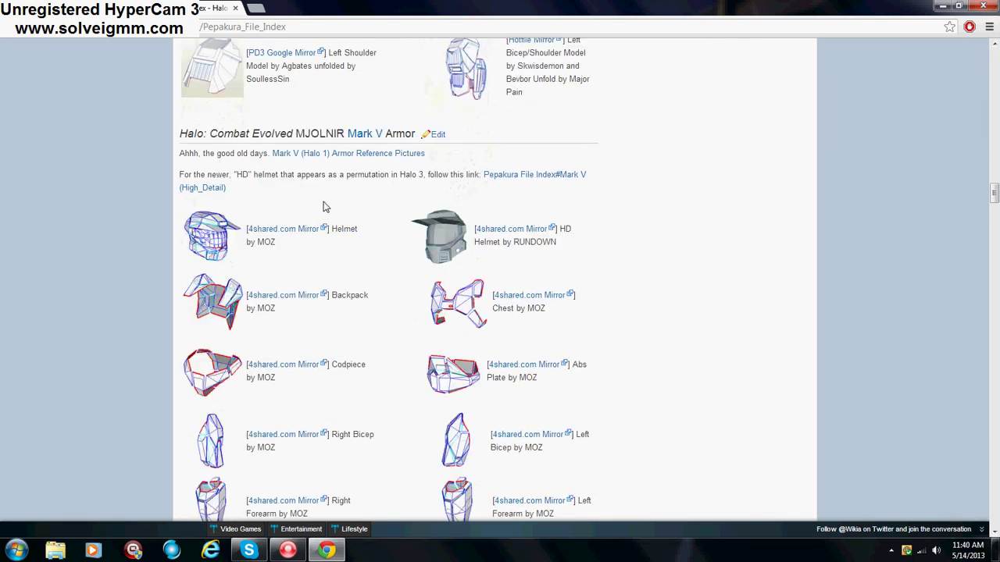
scroll(326, 207, "down", 3)
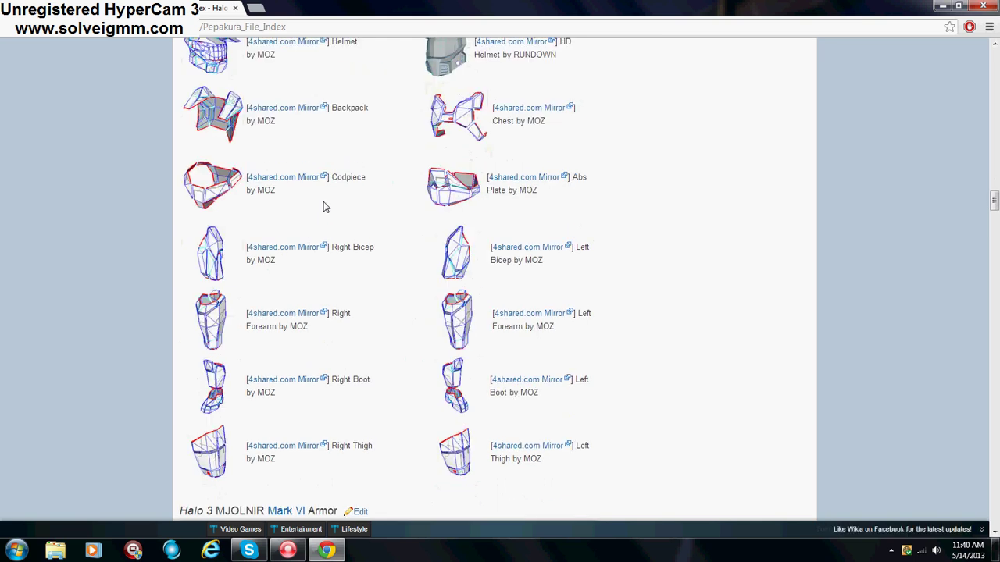
scroll(523, 264, "down", 1)
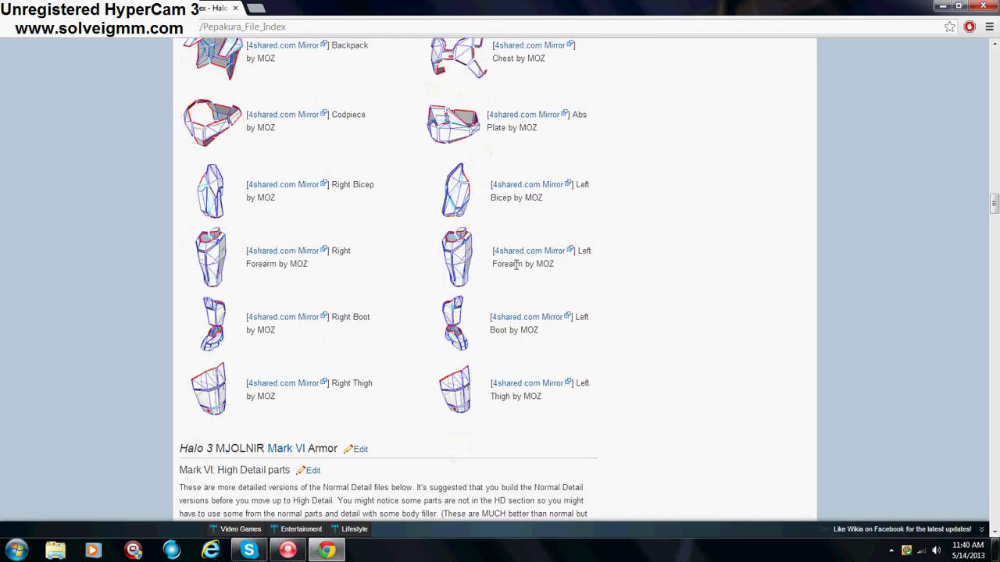
scroll(515, 265, "down", 3)
scroll(508, 278, "down", 2)
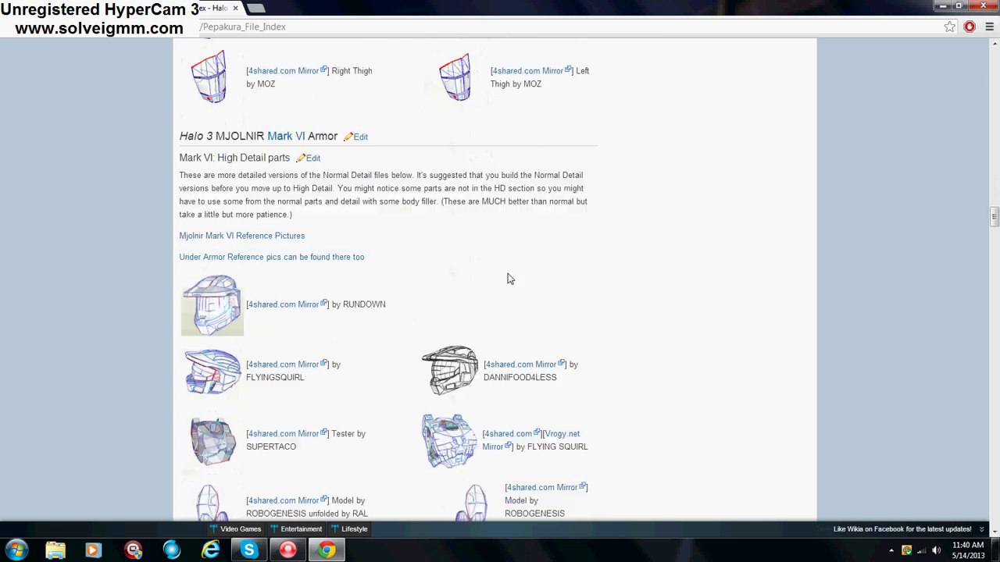
scroll(508, 279, "down", 1)
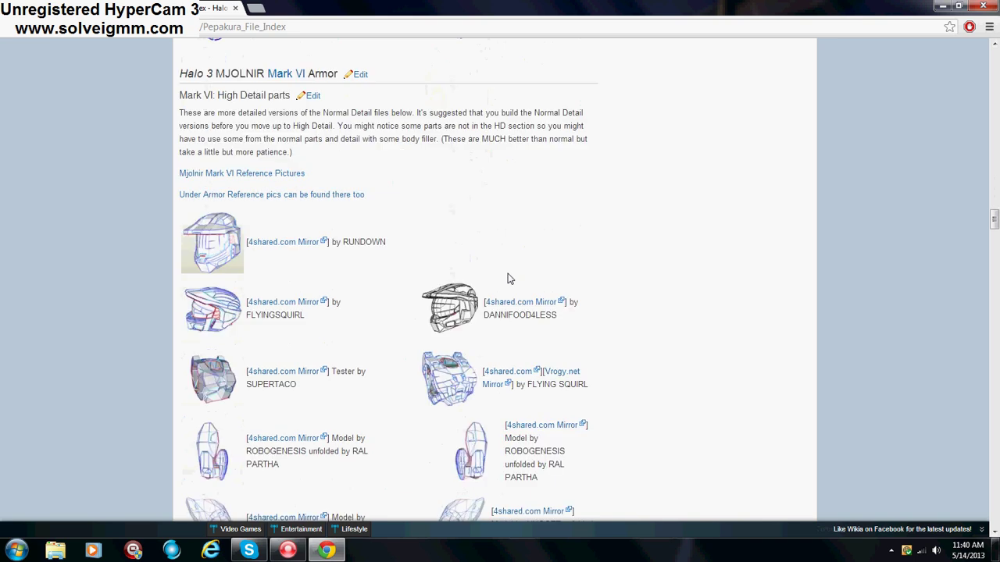
scroll(508, 279, "down", 4)
scroll(507, 279, "up", 5)
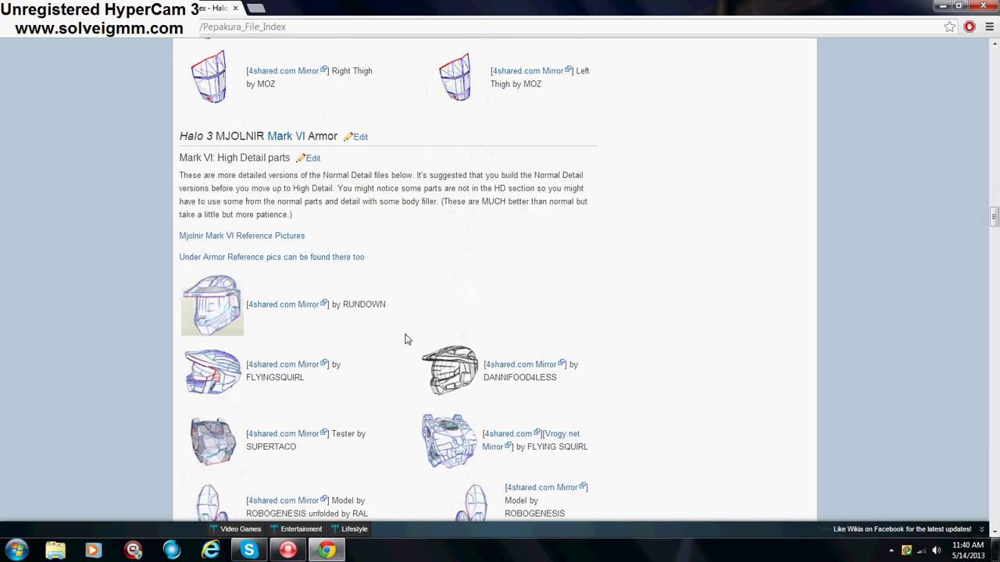
scroll(331, 360, "down", 2)
scroll(326, 334, "up", 2)
- Follow the 4shared mirror for 'Mark VI HD Helmet (Final FS version).pdo'
left_click_drag(255, 377, 283, 380)
left_click(303, 380)
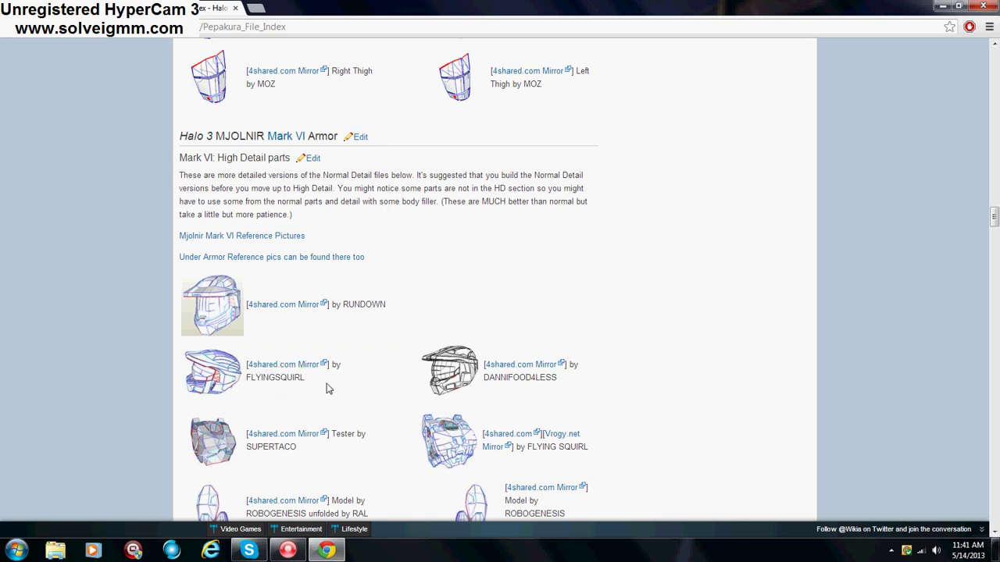
left_click(288, 372)
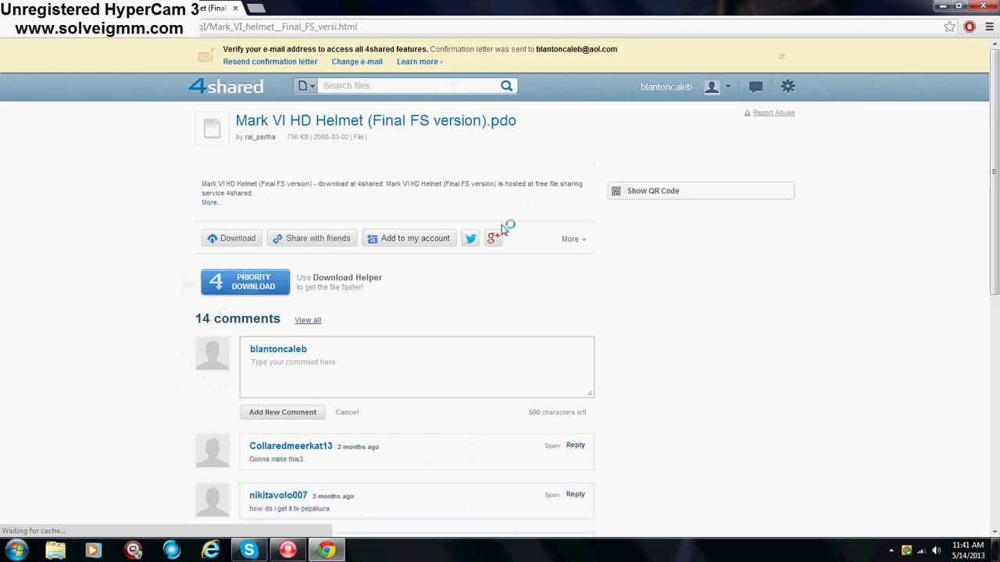
- Start the Mark VI HD Helmet .pdo download on 4shared, close the popup, and minimize Chrome
left_click(239, 241)
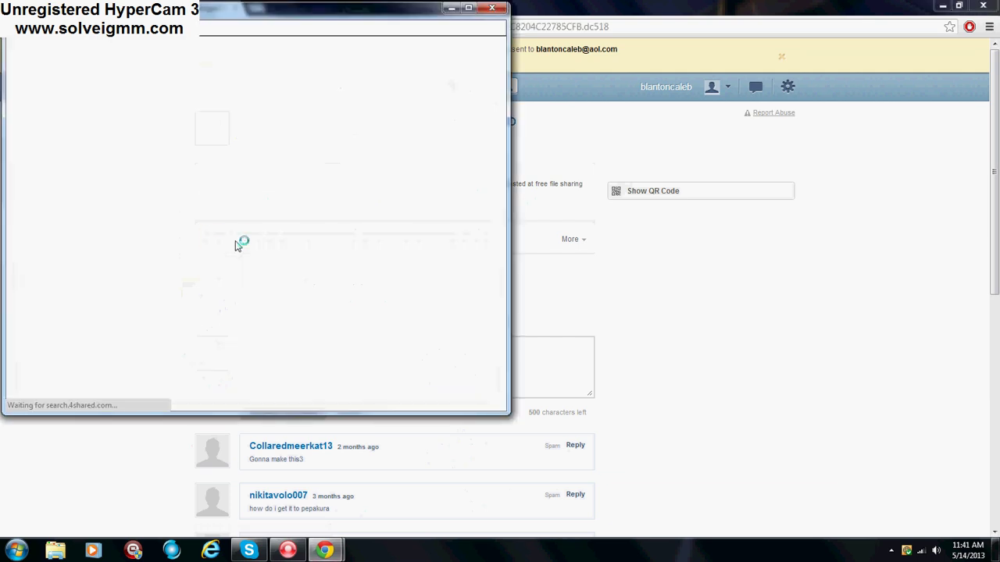
left_click(498, 9)
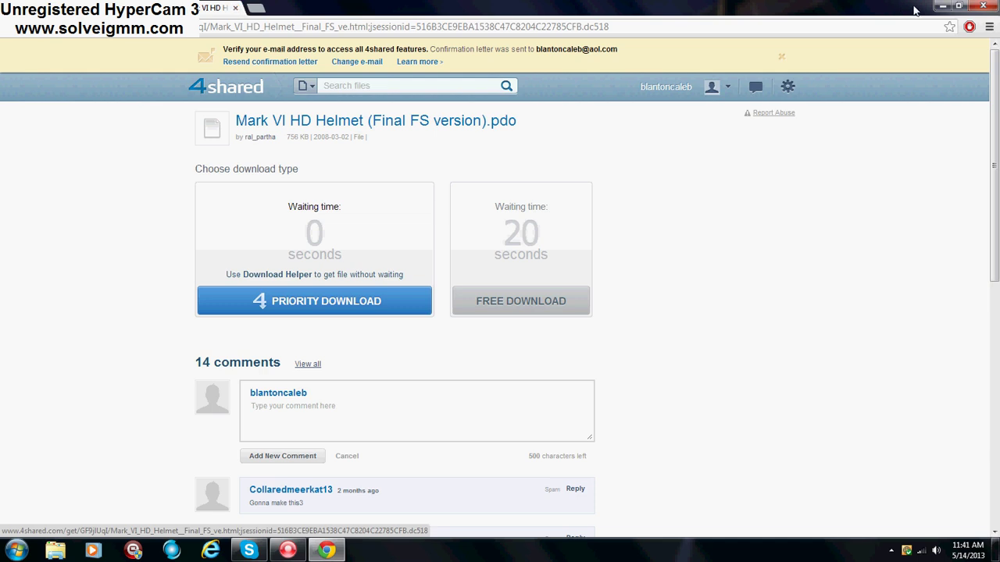
left_click(943, 7)
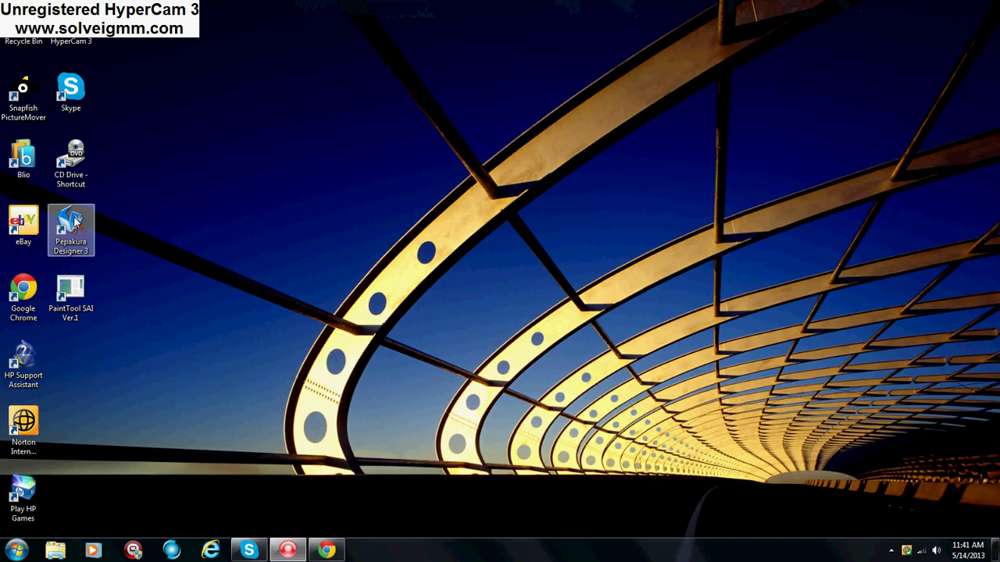
- Reposition the Pepakura Designer 3 desktop shortcut and launch it to an empty Untitled project
left_click_drag(76, 223, 466, 225)
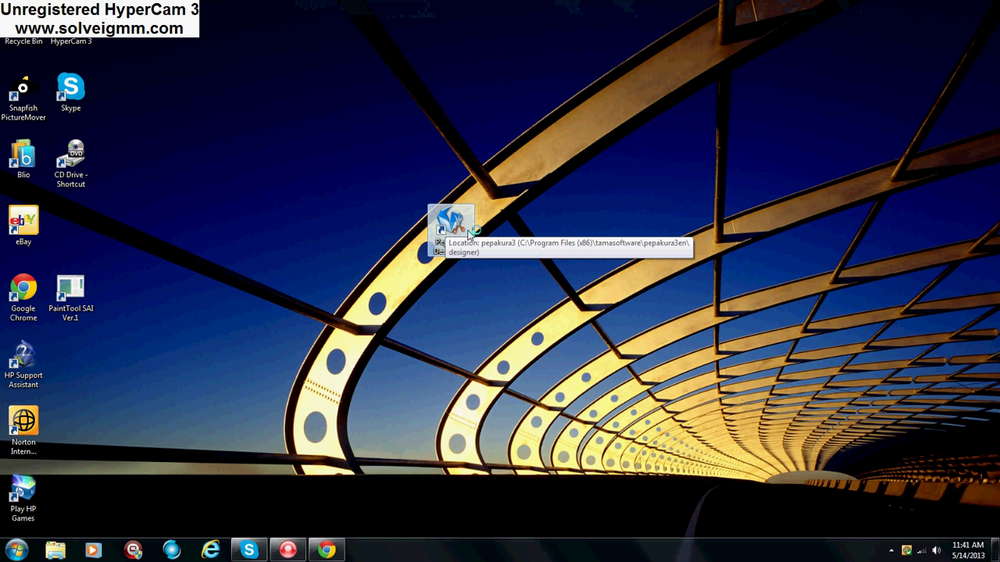
double_click(467, 232)
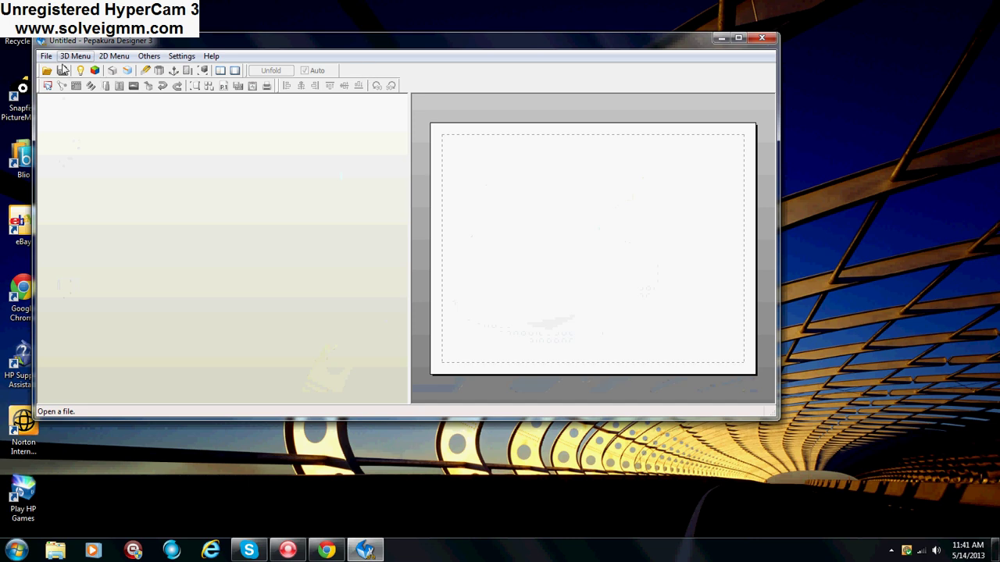
- Open 'Mark VI HD Helmet (Final FS version).pdo' from the File menu's Open dialog
left_click(52, 57)
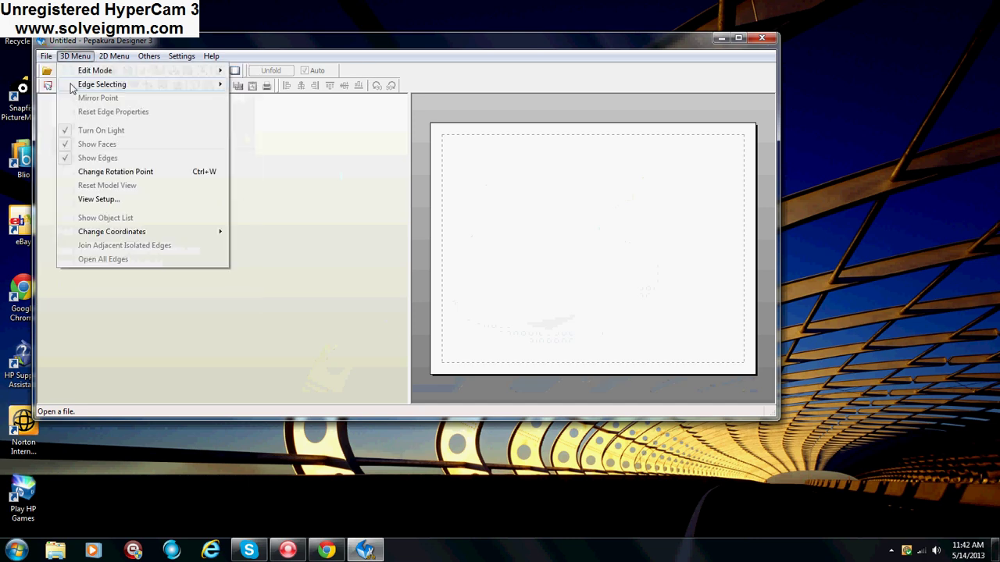
left_click(62, 71)
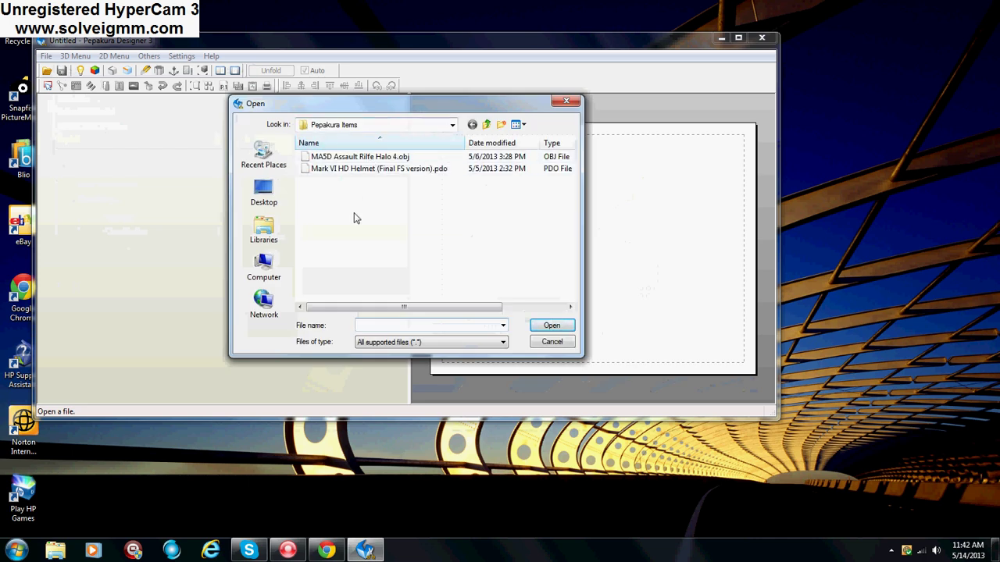
left_click(364, 169)
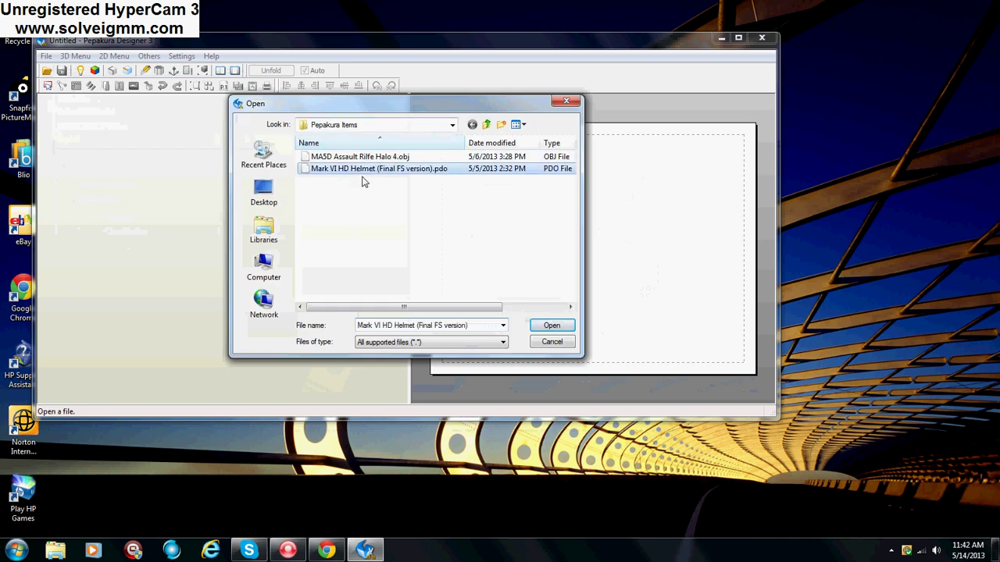
left_click(551, 325)
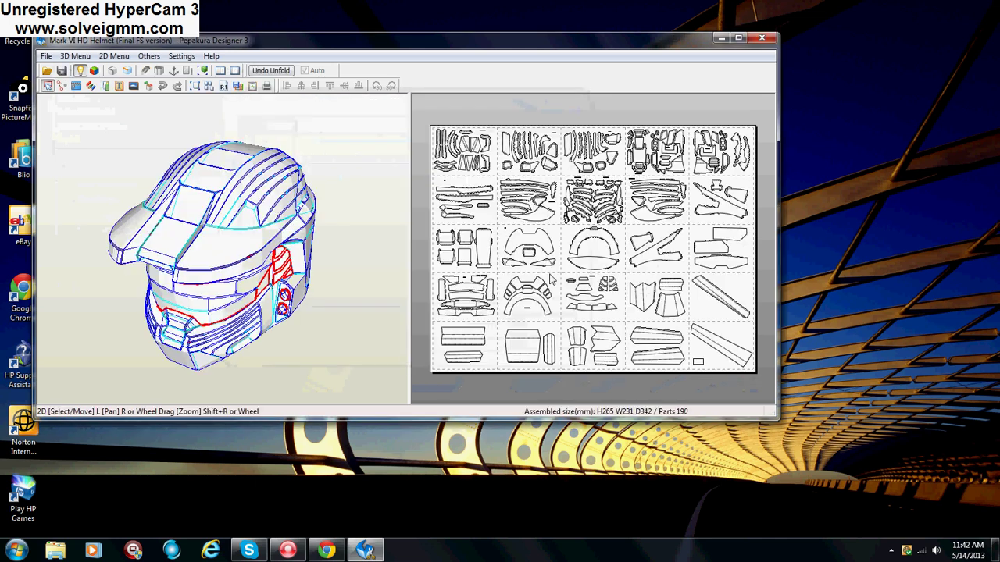
- Select top-front, top and chin-strip parts on the rotated helmet to locate their unfolded pieces
left_click_drag(219, 258, 228, 202)
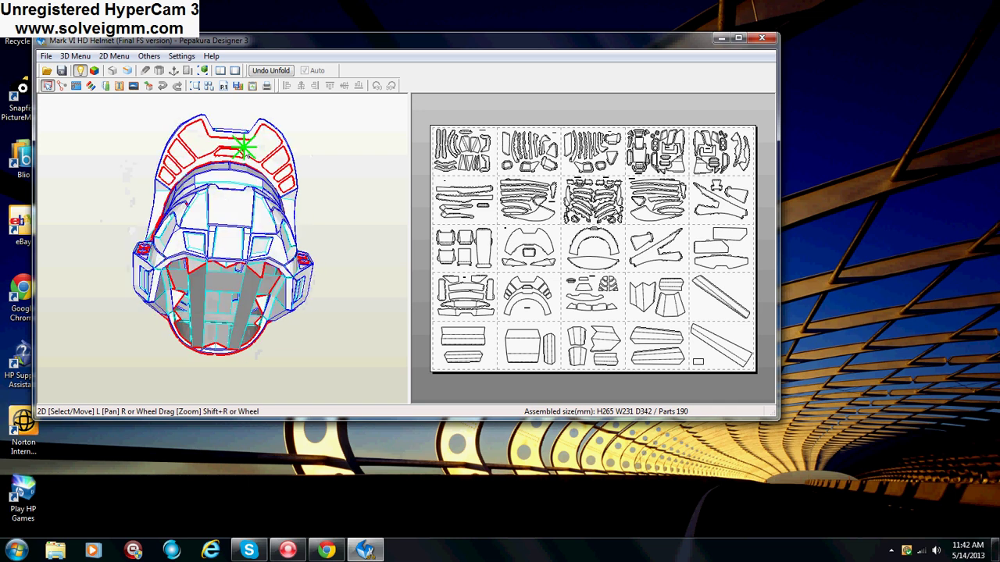
left_click(246, 152)
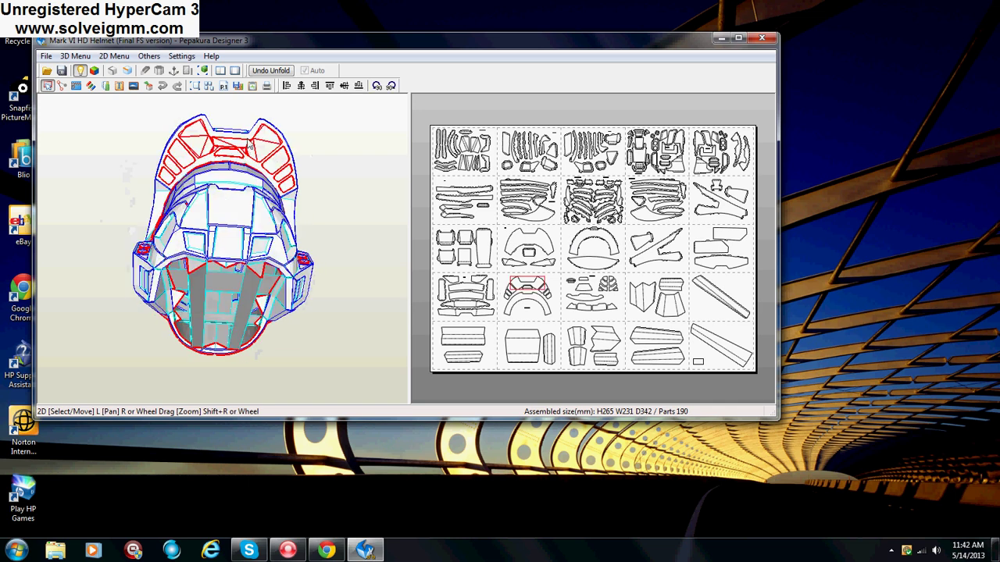
left_click(244, 139)
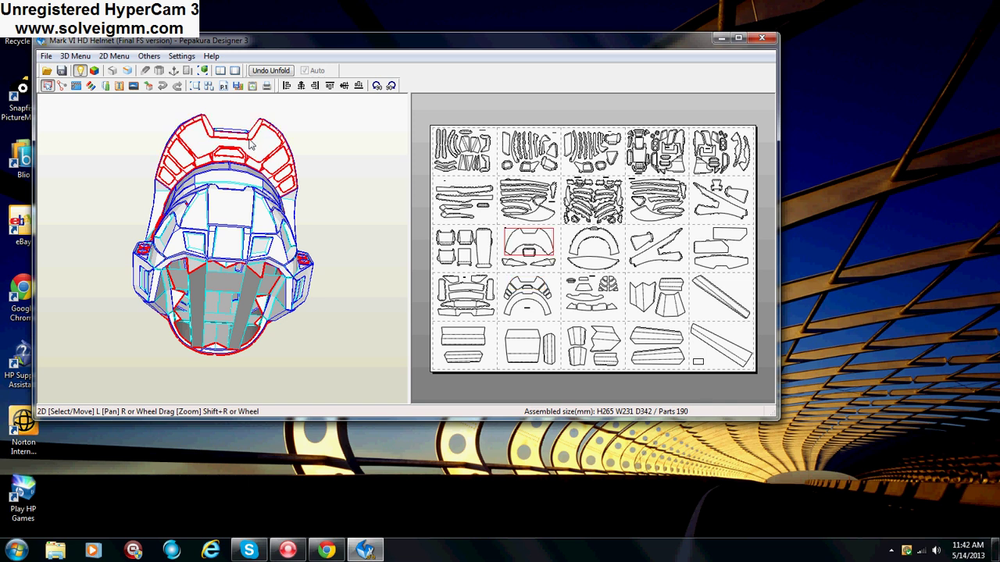
left_click(243, 294)
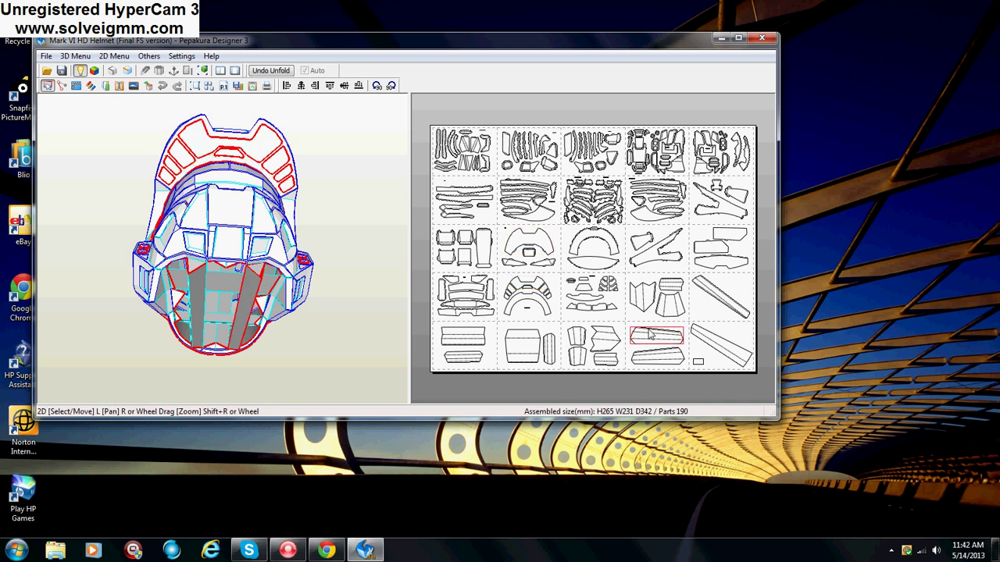
left_click_drag(241, 200, 238, 265)
- Maximize Pepakura, move HyperCam out of view, and orbit the helmet to a side-top angle
left_click(288, 545)
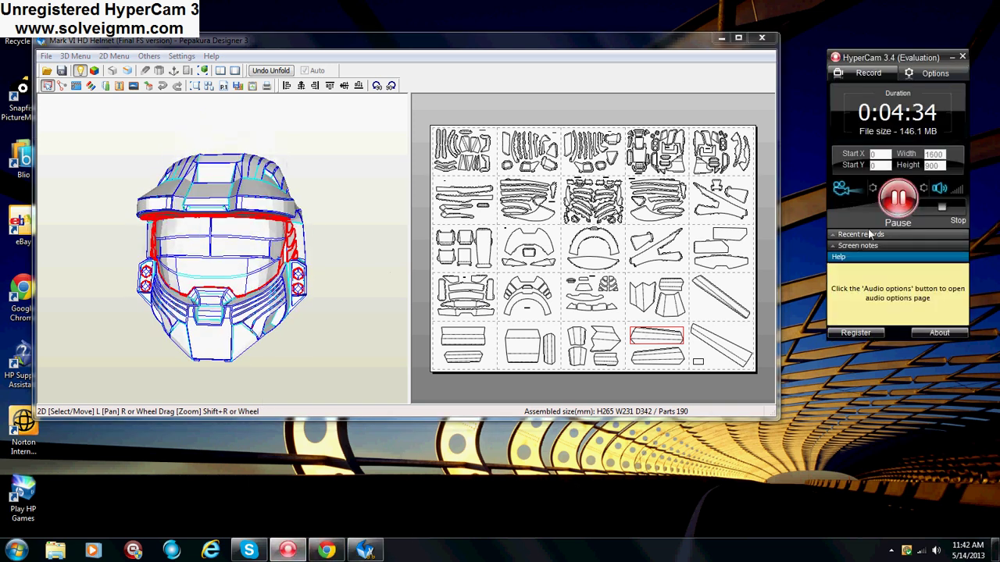
key("super+Up")
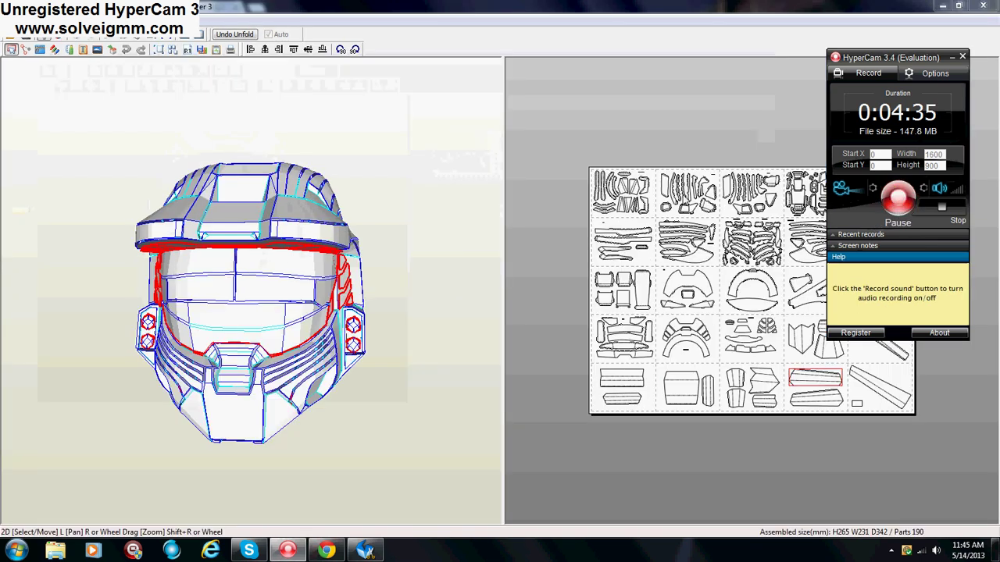
left_click_drag(892, 62, 935, 58)
left_click_drag(863, 29, 773, 552)
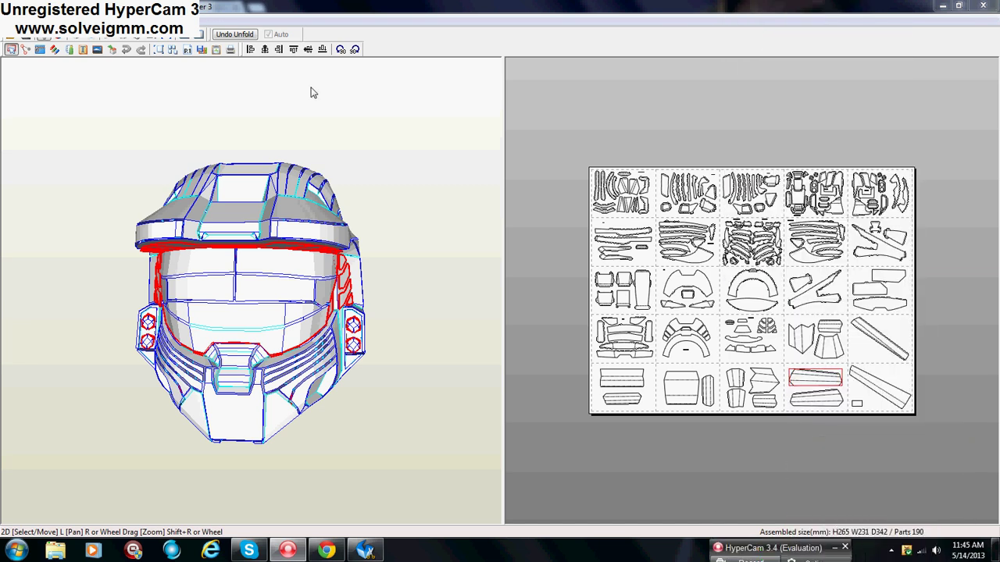
left_click_drag(224, 406, 233, 374)
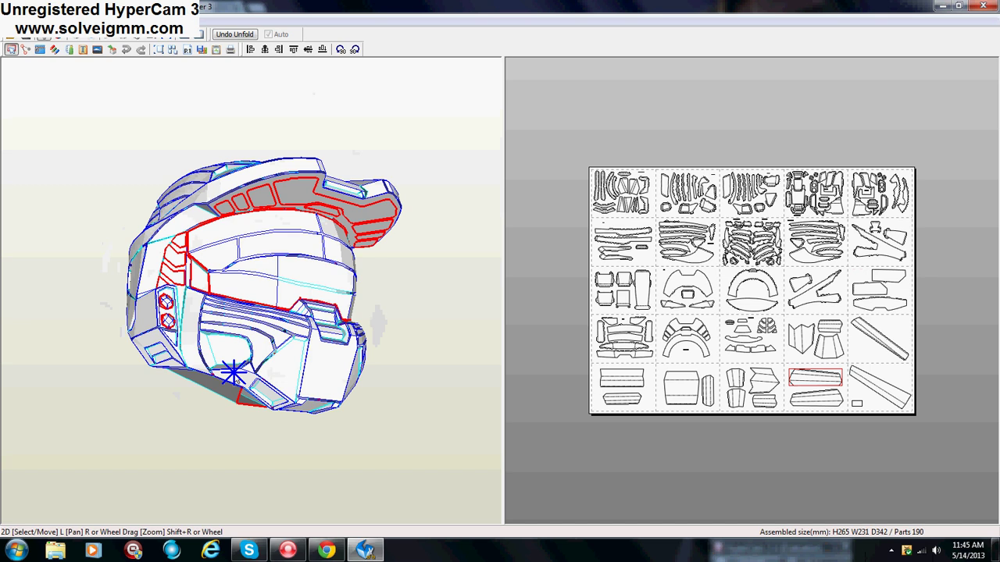
left_click_drag(297, 297, 249, 359)
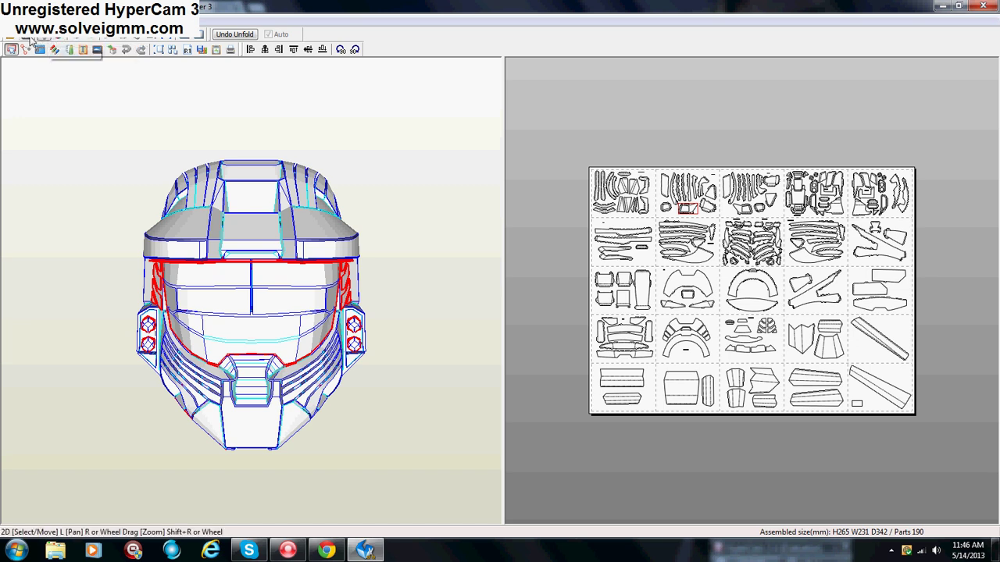
left_click(52, 47)
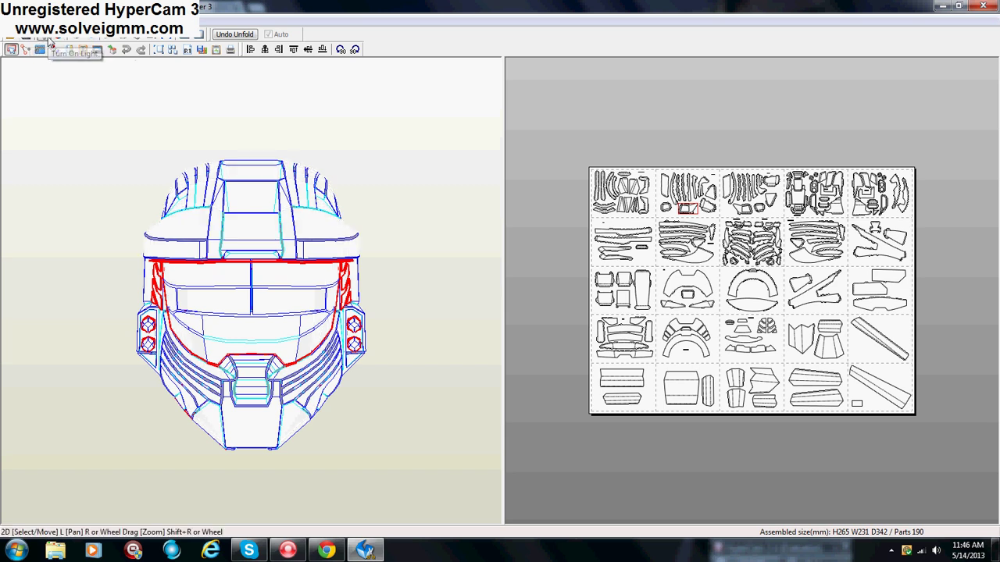
left_click_drag(192, 251, 180, 207)
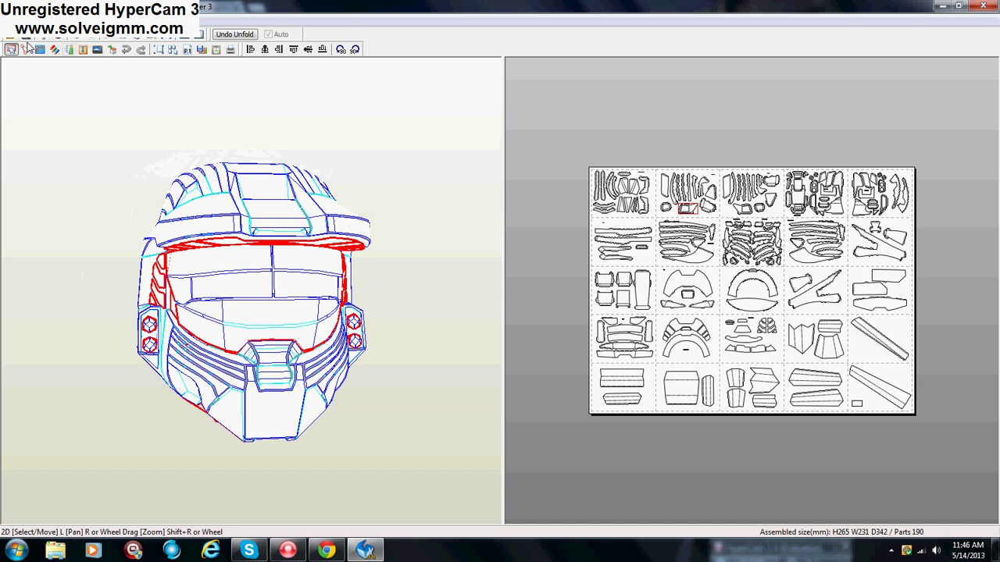
mouse_move(258, 336)
left_mouse_down()
mouse_move(263, 346)
mouse_move(196, 352)
mouse_move(313, 393)
mouse_move(323, 429)
mouse_move(156, 419)
mouse_move(257, 503)
mouse_move(274, 357)
mouse_move(263, 336)
left_mouse_up()
left_click_drag(269, 301, 259, 263)
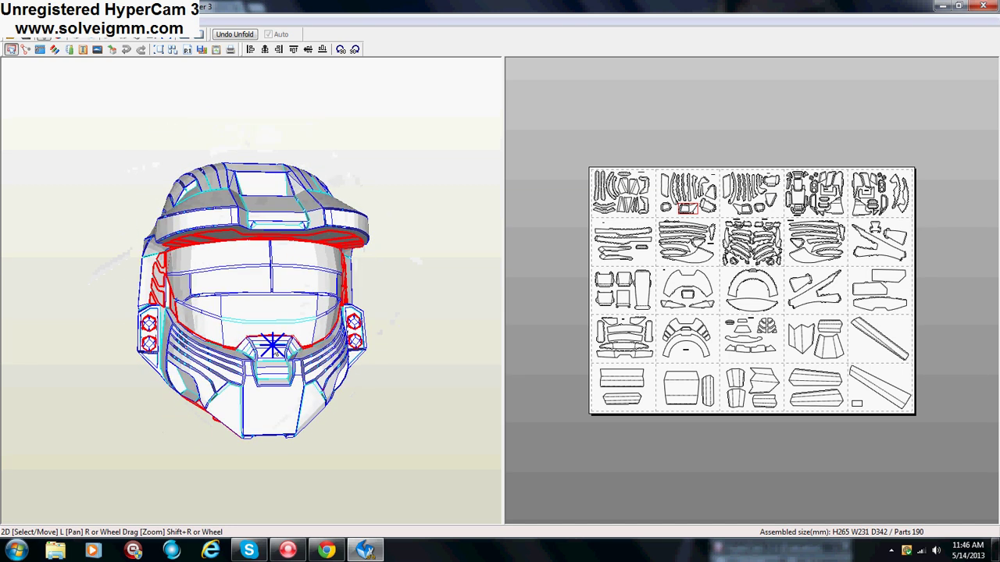
left_click_drag(352, 343, 284, 344)
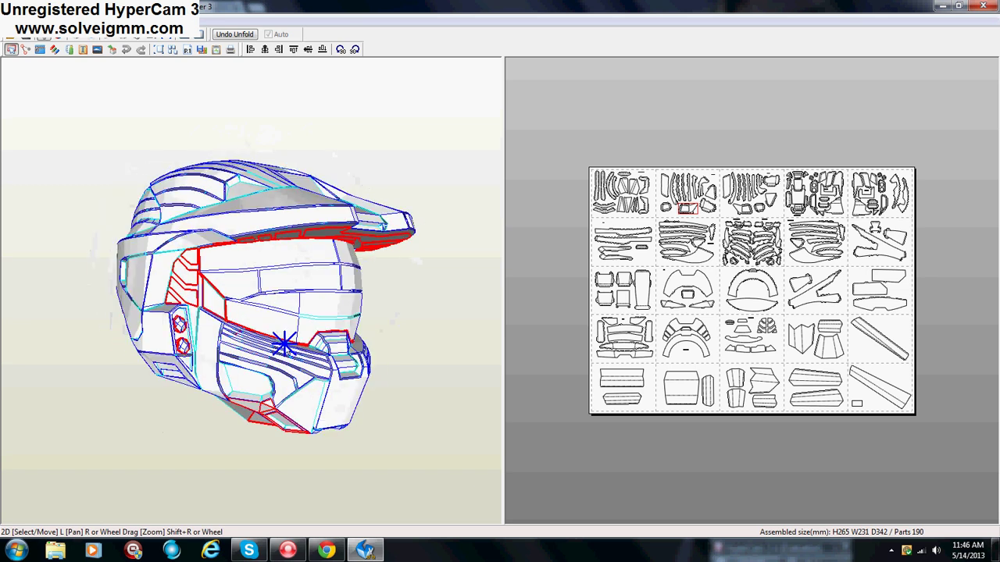
left_click_drag(325, 312, 251, 442)
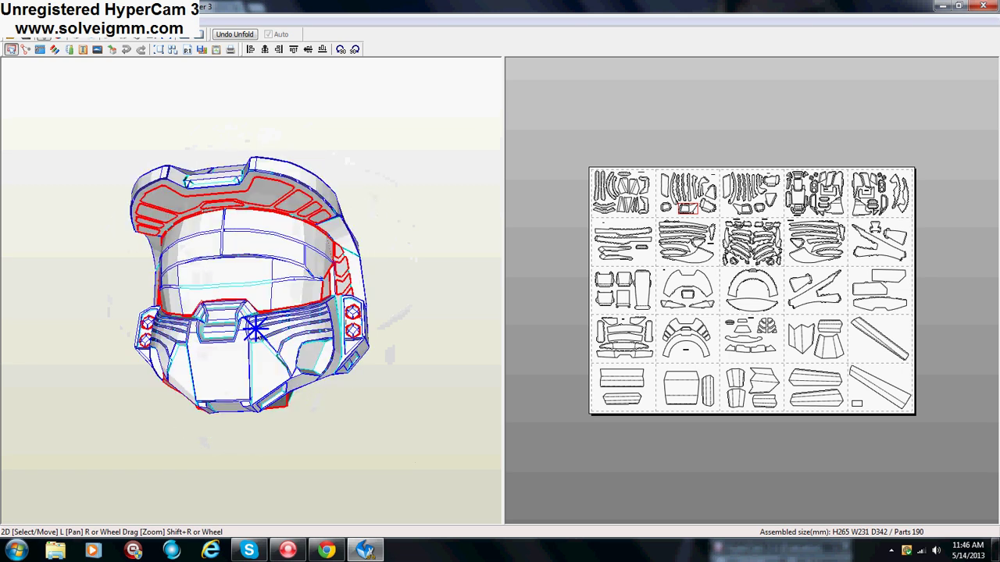
left_click_drag(285, 338, 246, 356)
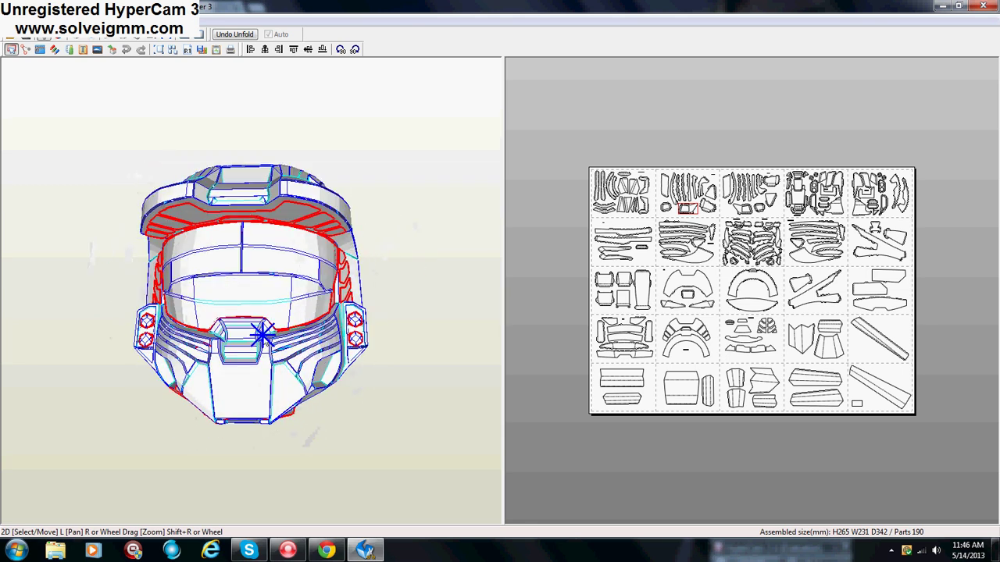
left_click_drag(344, 355, 278, 343)
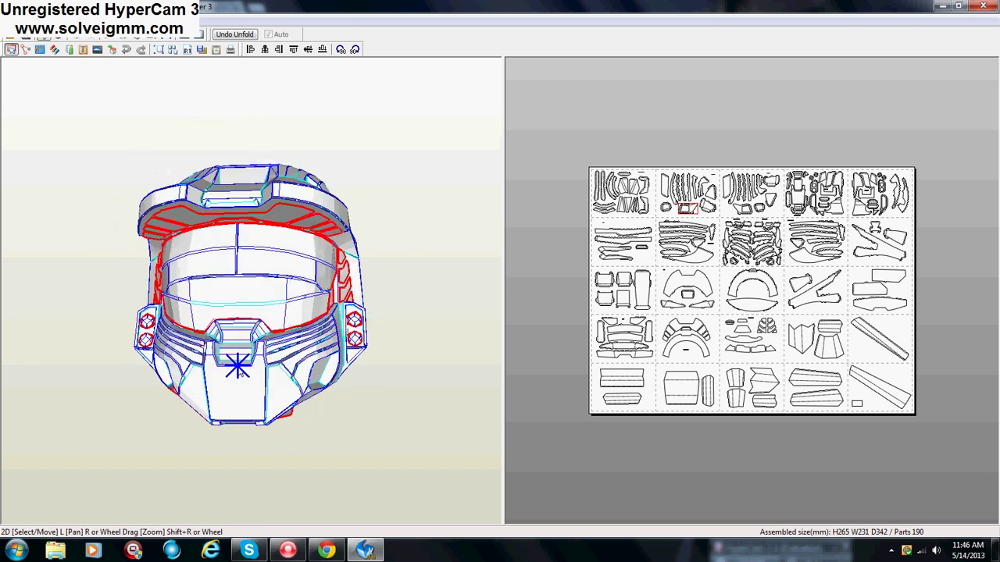
left_click_drag(238, 367, 271, 358)
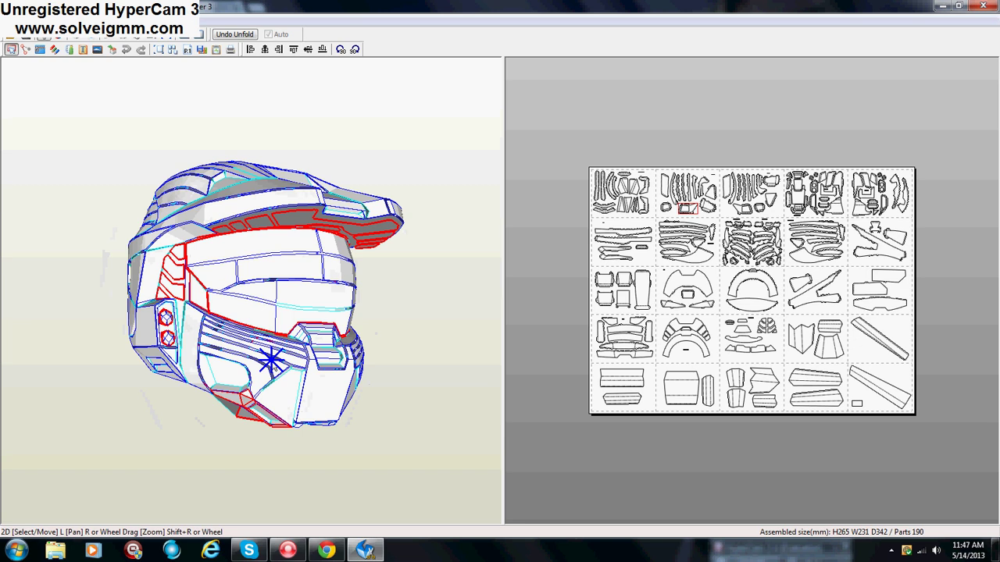
left_click_drag(271, 358, 254, 377)
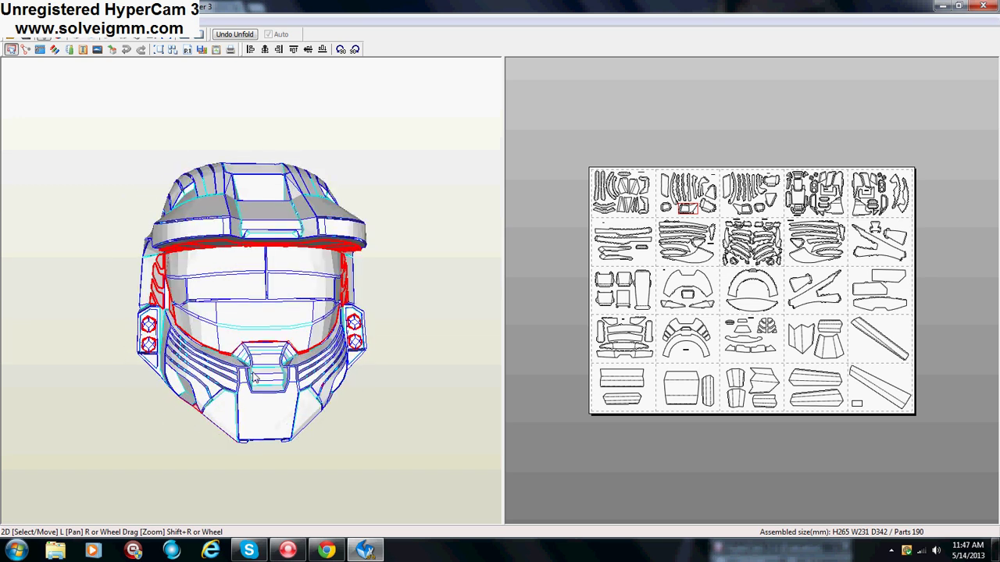
- Restore HyperCam's full recorder window over Pepakura, showing 0:06:33 recorded so far
left_click(288, 551)
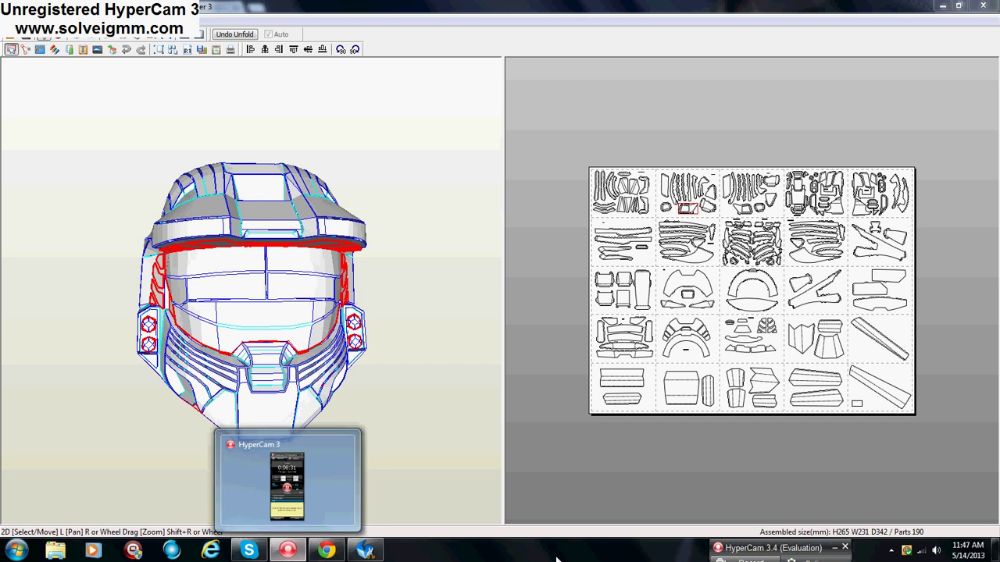
left_click(718, 549)
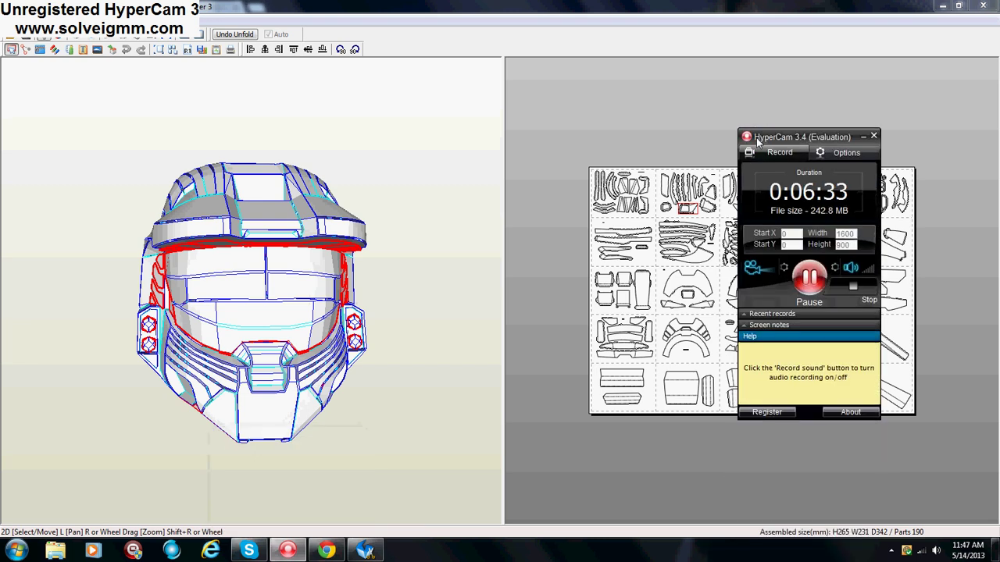